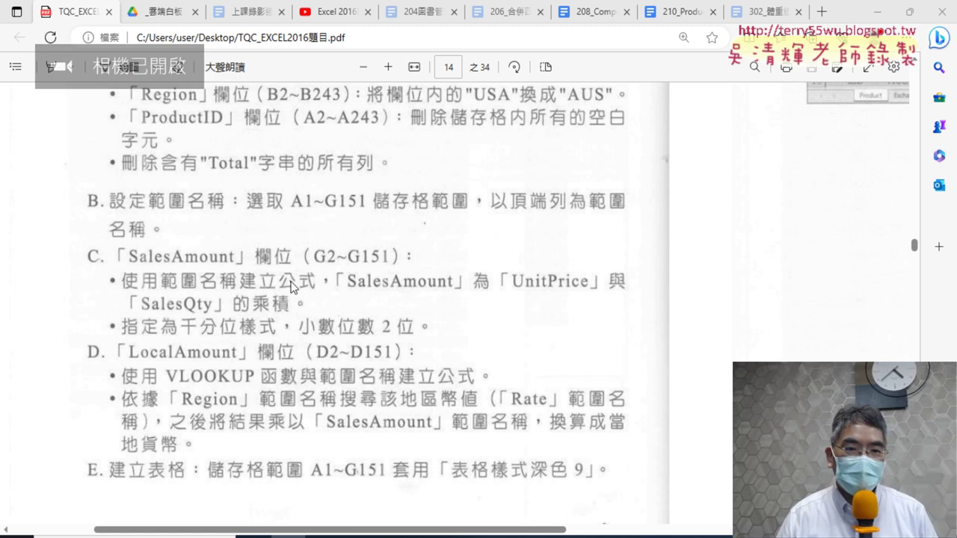
# Step: Bring the workbook forward and check the unit price and sales quantity in row 2
pyautogui.scroll(-4, 311, 285)
pyautogui.scroll(2, 314, 288)
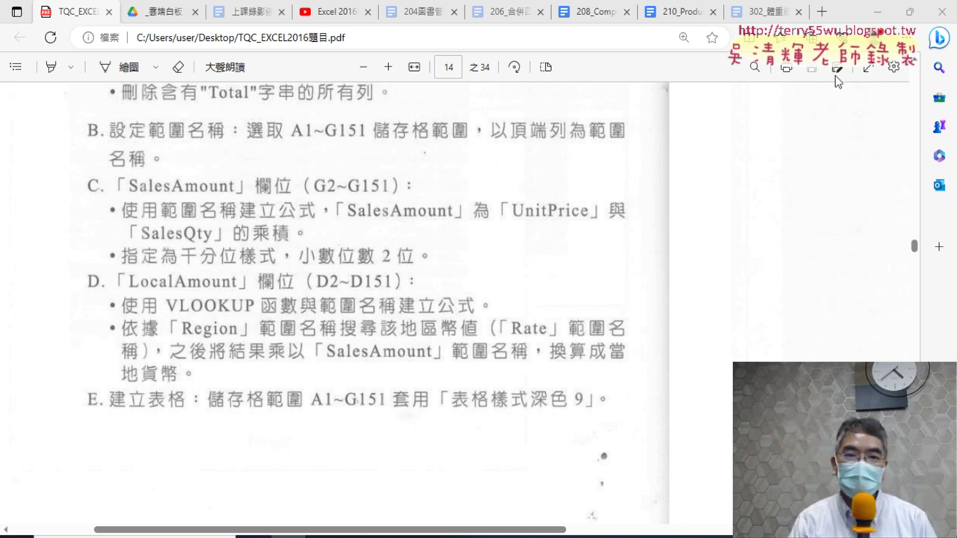
pyautogui.click(878, 12)
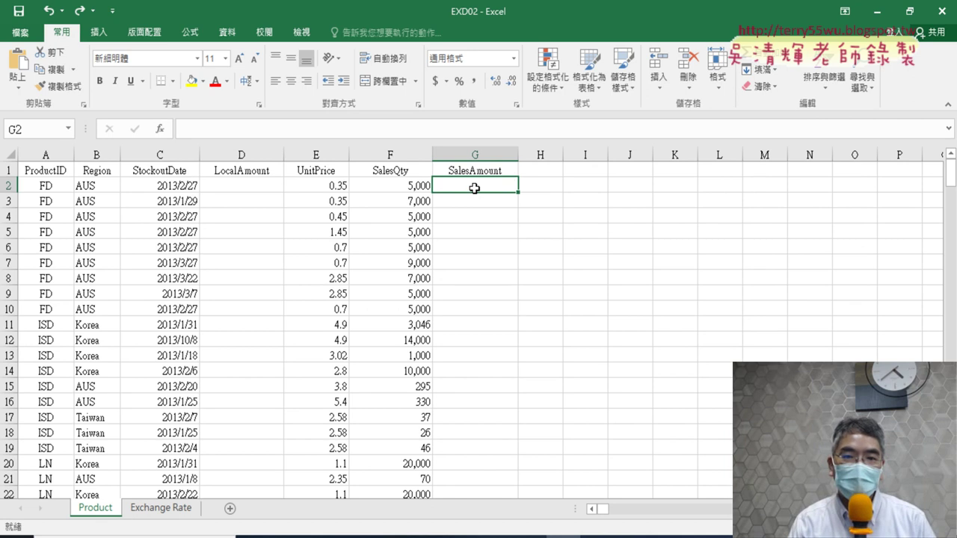
pyautogui.click(335, 187)
pyautogui.click(406, 188)
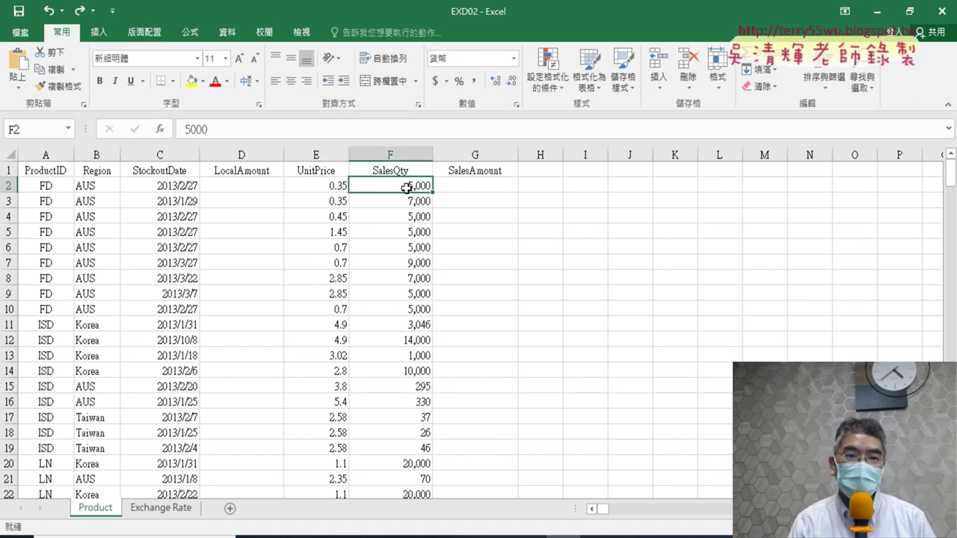
# Step: Enter =UnitPrice*SalesQty in G2 using pasted range names, giving 1750
pyautogui.click(473, 187)
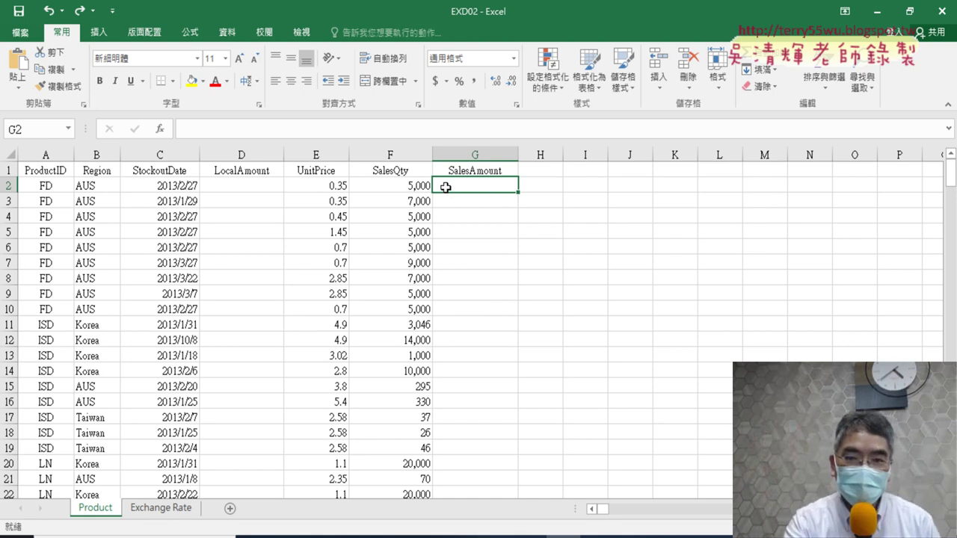
pyautogui.write('=')
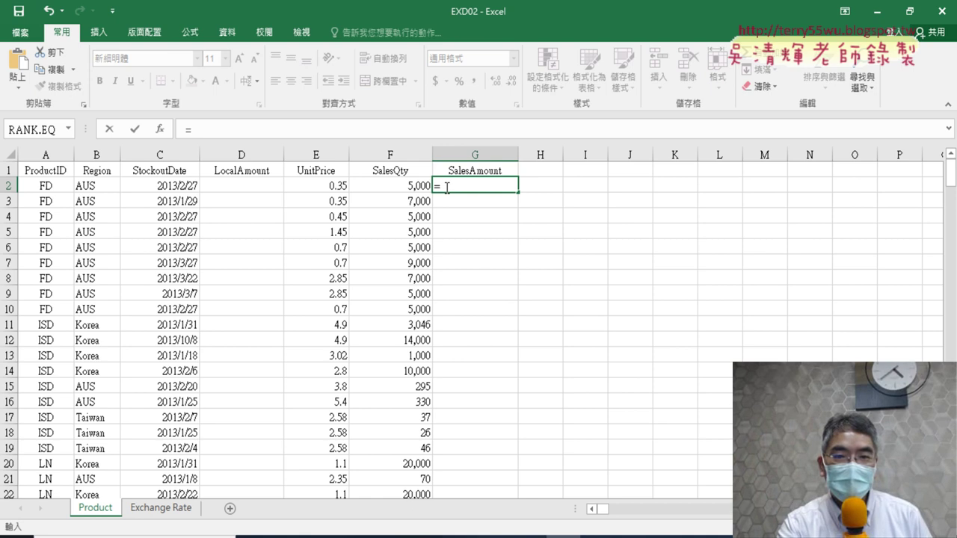
pyautogui.press('F3')
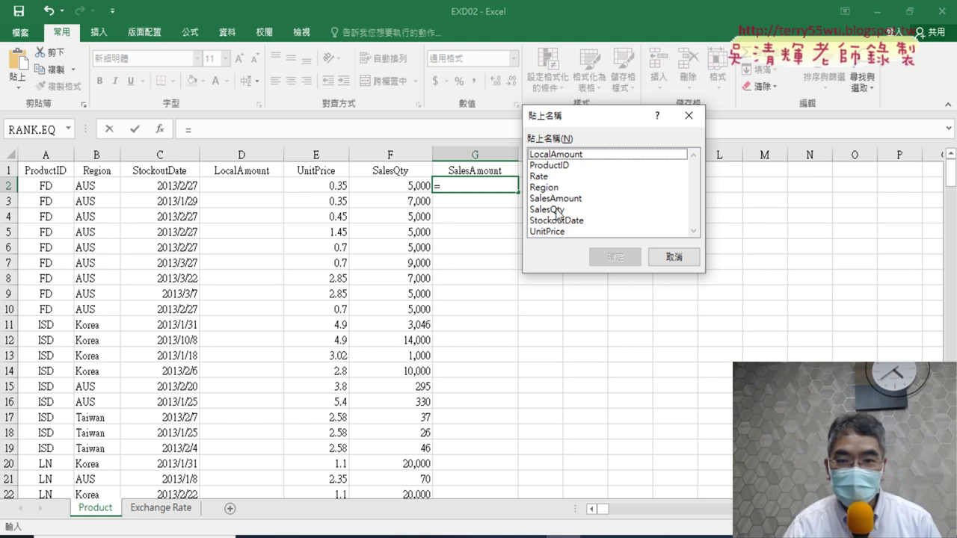
pyautogui.doubleClick(582, 232)
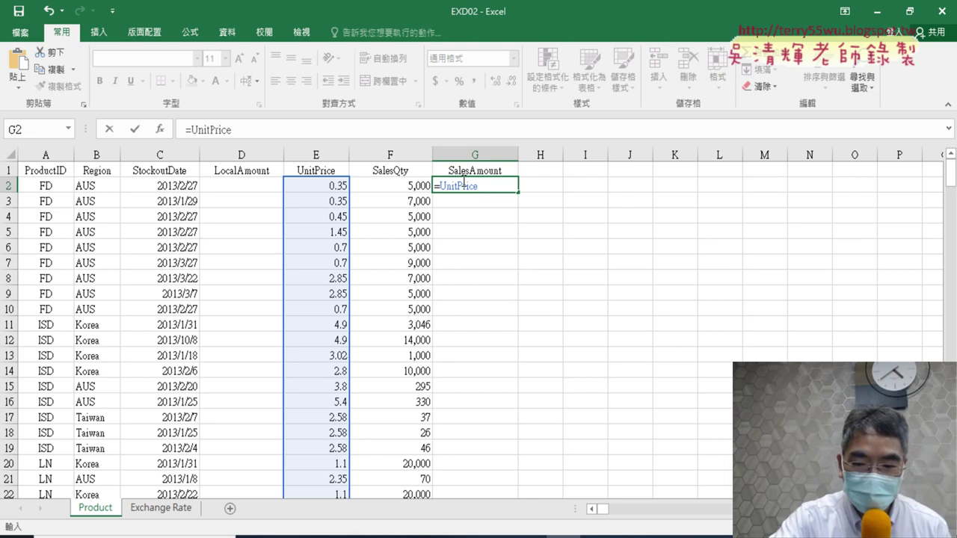
pyautogui.write('*')
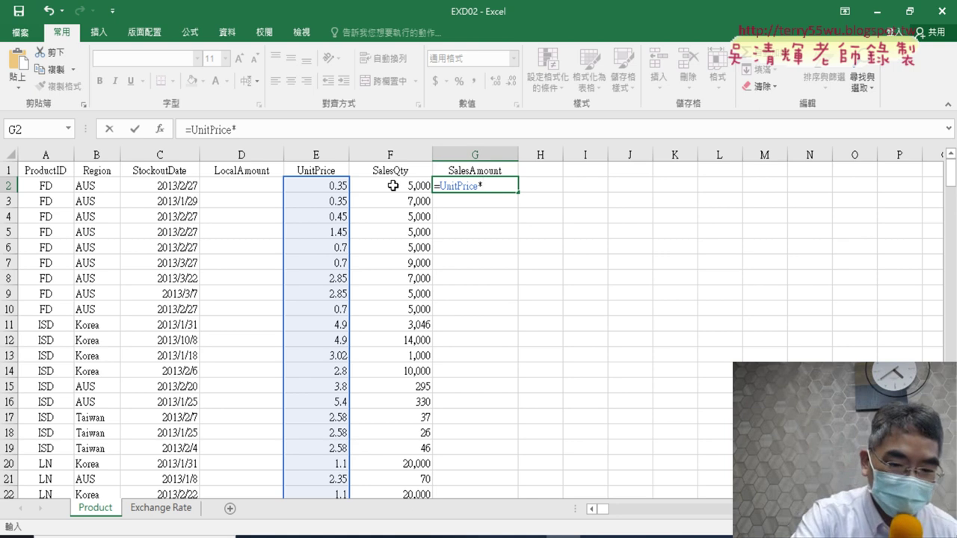
pyautogui.press('F3')
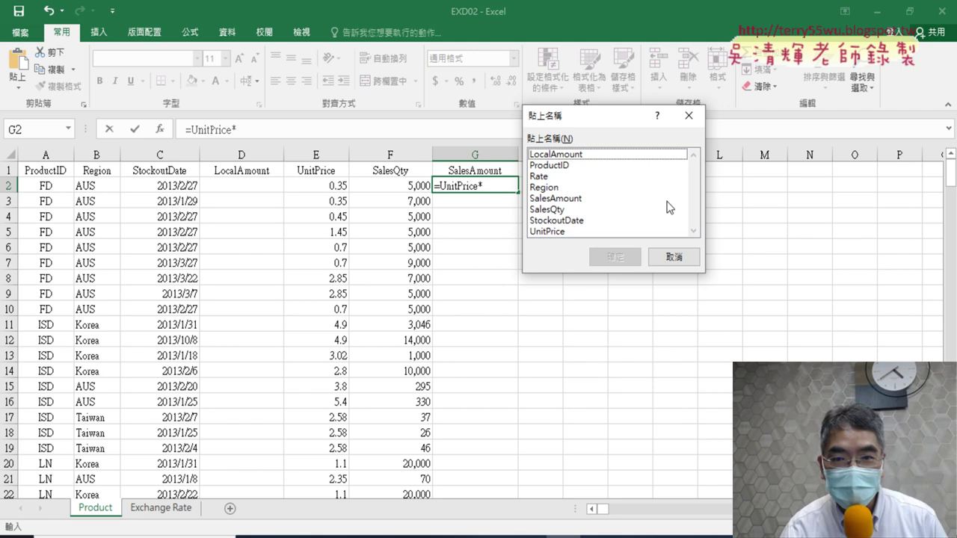
pyautogui.click(570, 211)
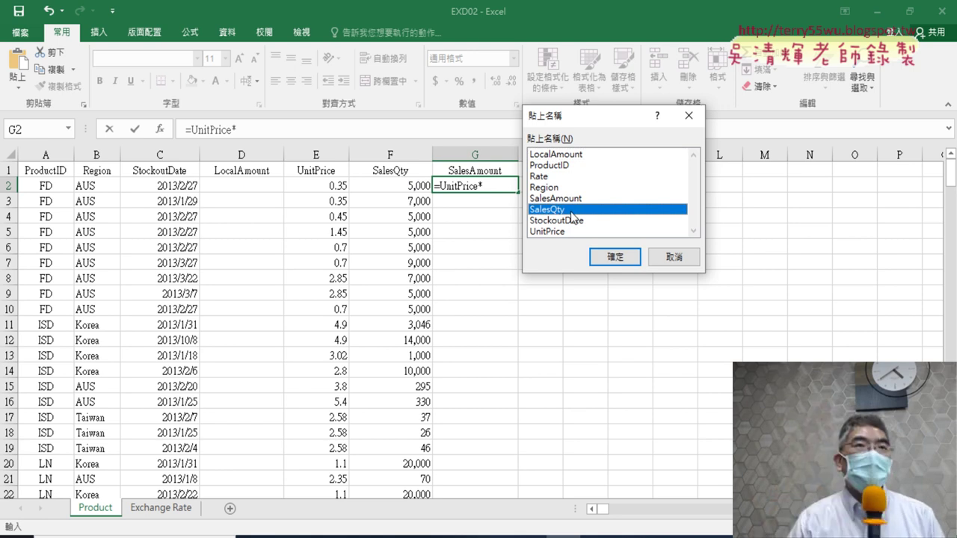
pyautogui.click(615, 256)
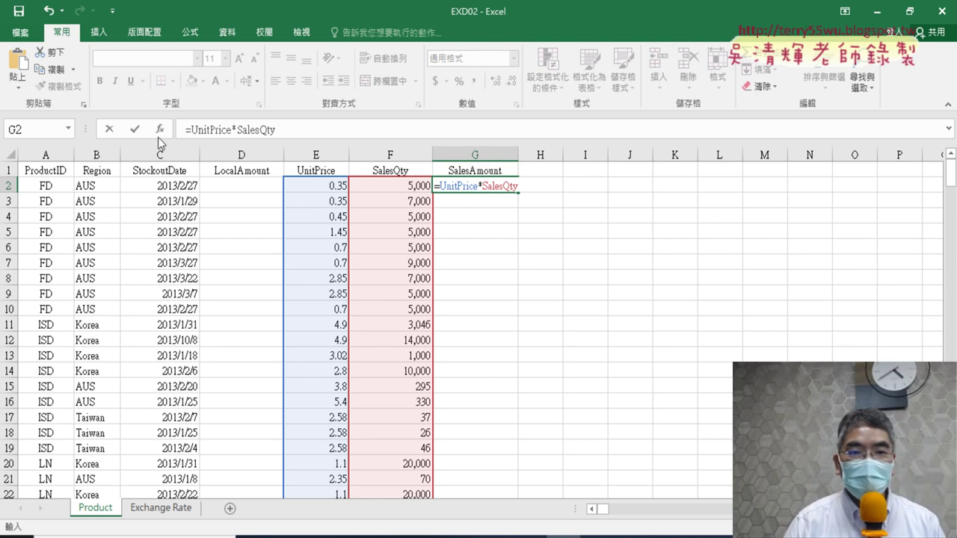
pyautogui.click(135, 130)
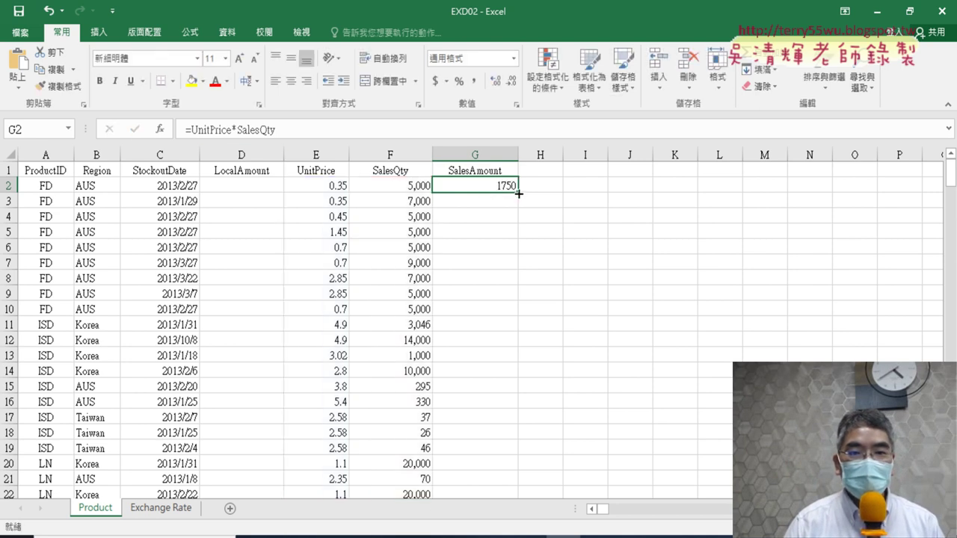
# Step: Fill the SalesAmount formula down to G151 and apply Comma Style with two decimals
pyautogui.doubleClick(519, 193)
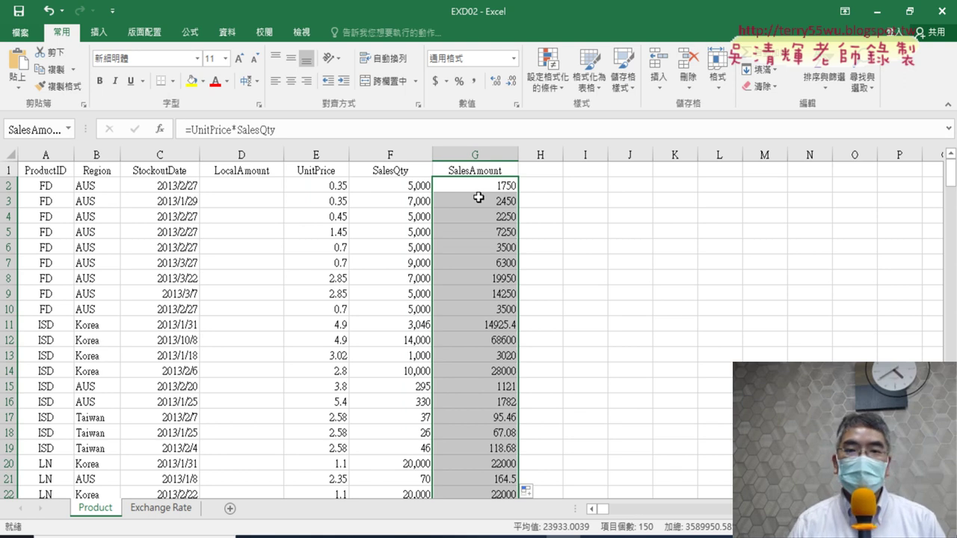
pyautogui.click(486, 185)
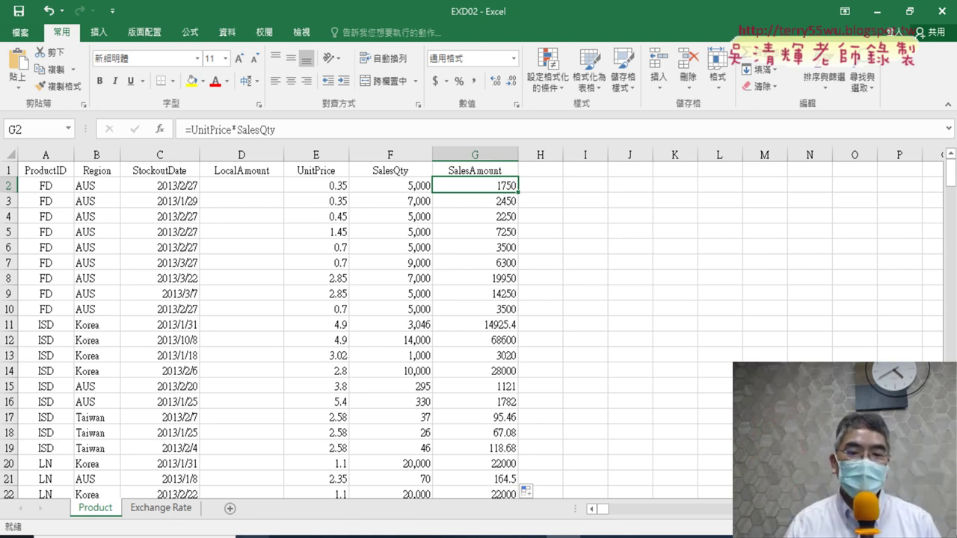
pyautogui.click(288, 537)
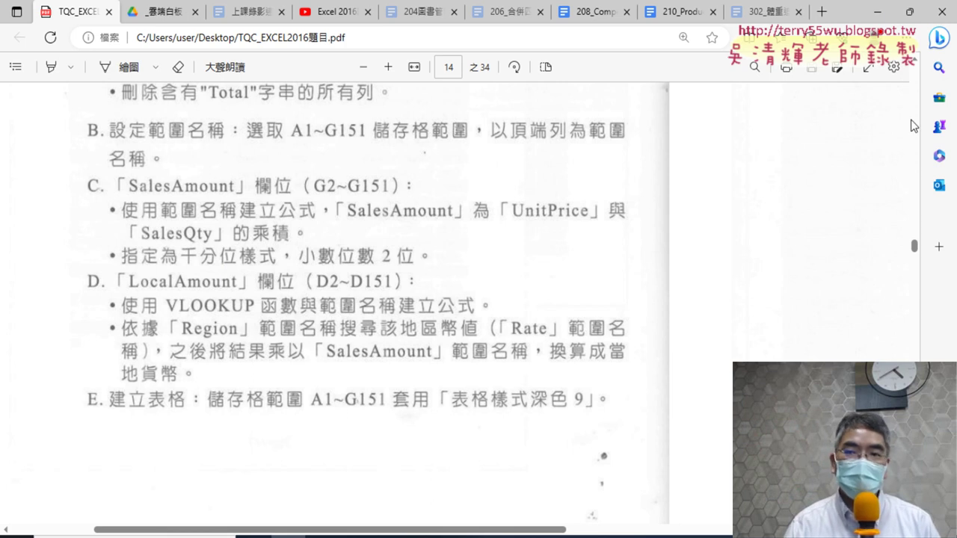
pyautogui.click(879, 12)
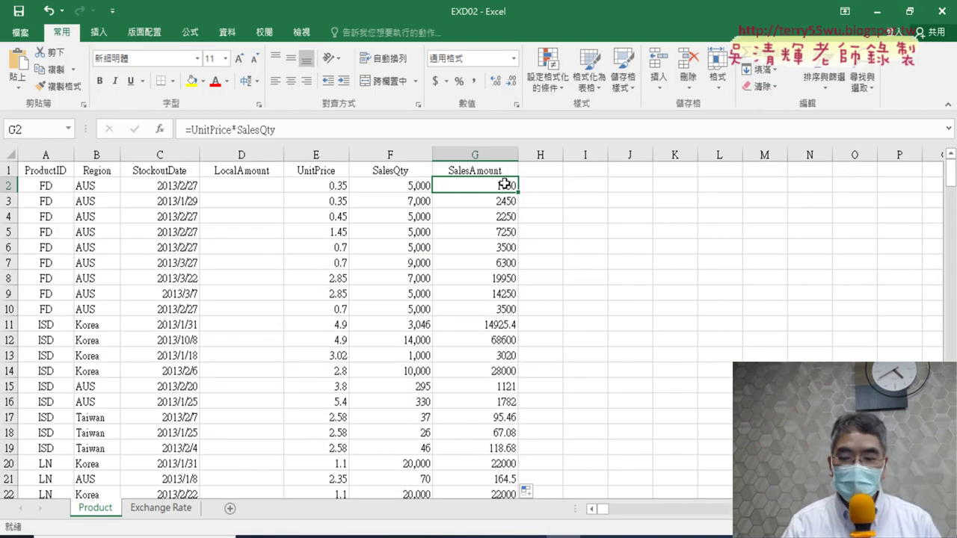
pyautogui.hotkey('ctrl', 'shift', 'Down')
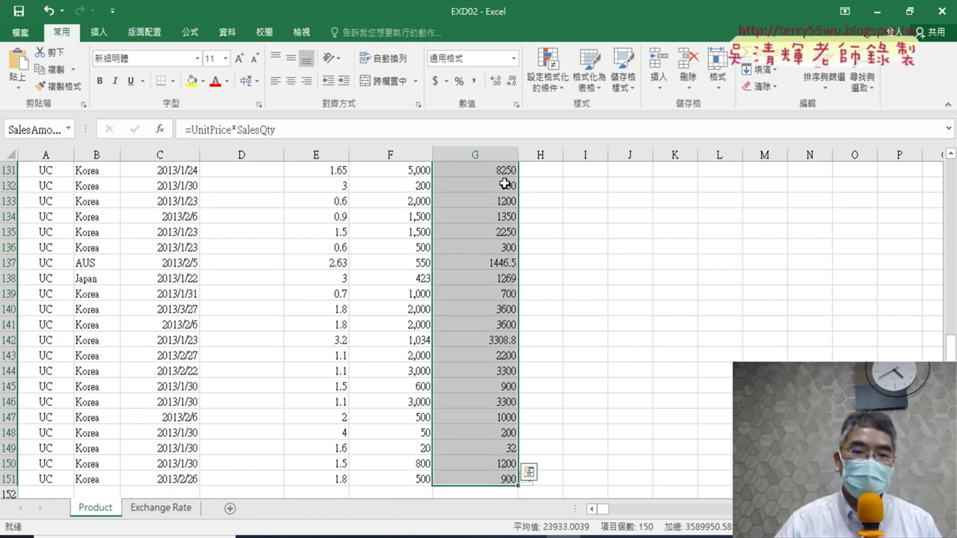
pyautogui.click(473, 82)
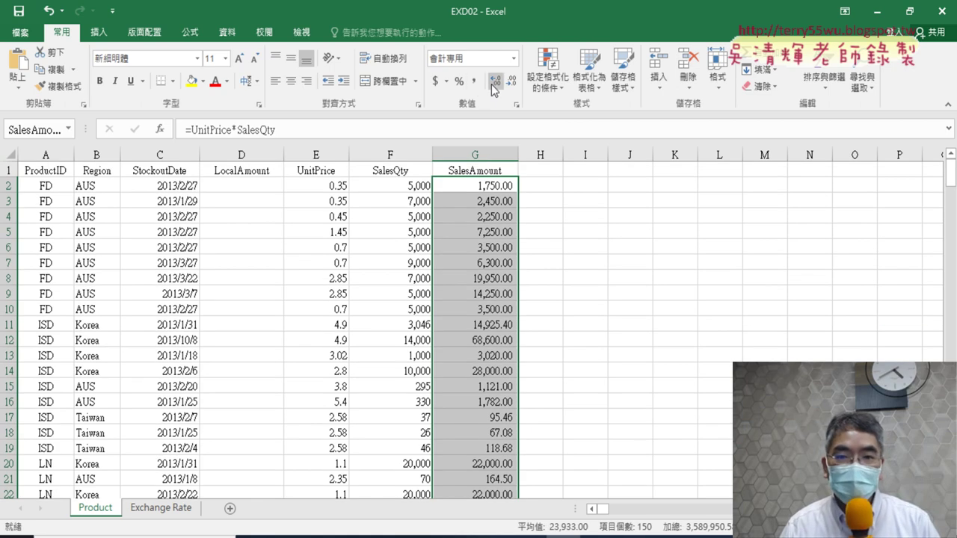
# Step: Bring the exam PDF to the front to read task D's LocalAmount instructions
pyautogui.hotkey('alt', 'Tab')
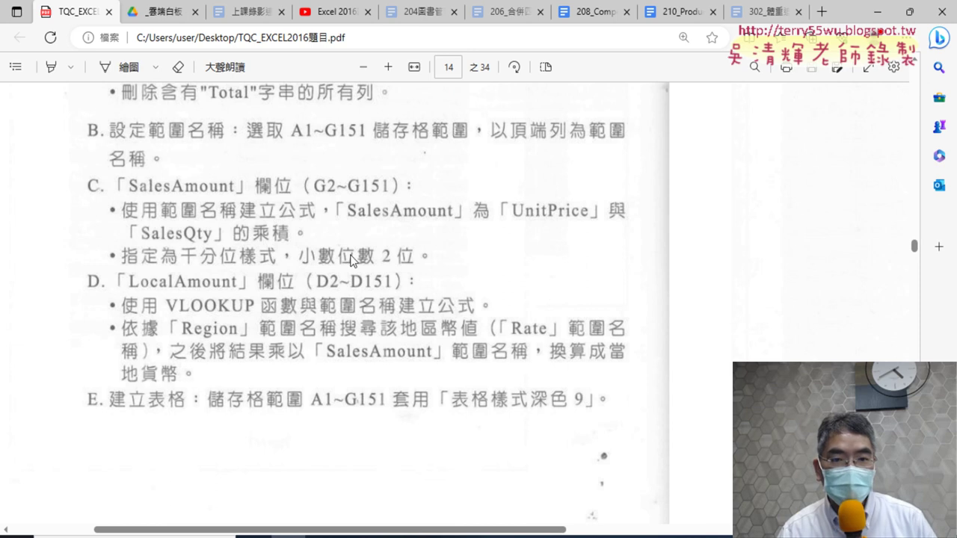
pyautogui.hotkey('alt', 'Tab')
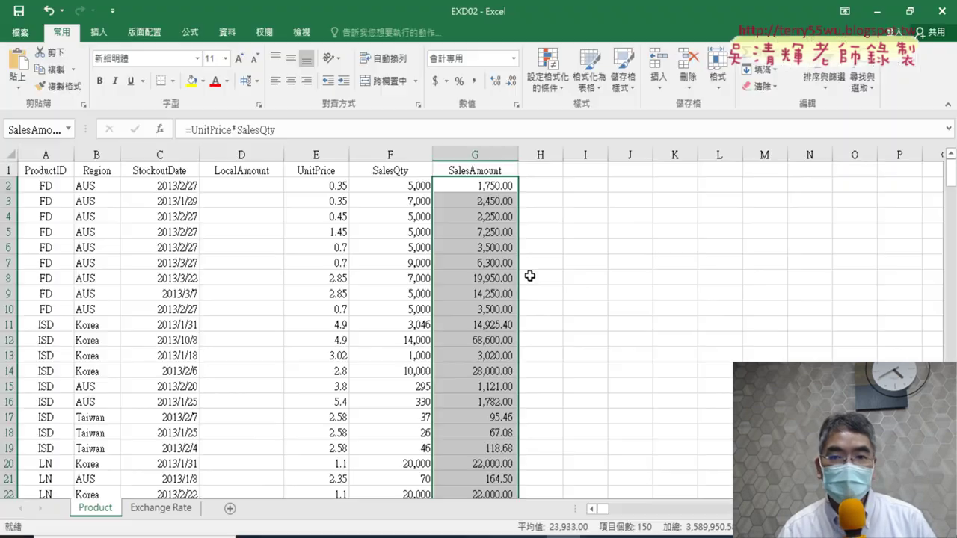
pyautogui.scroll(-3, 514, 280)
pyautogui.scroll(3, 514, 280)
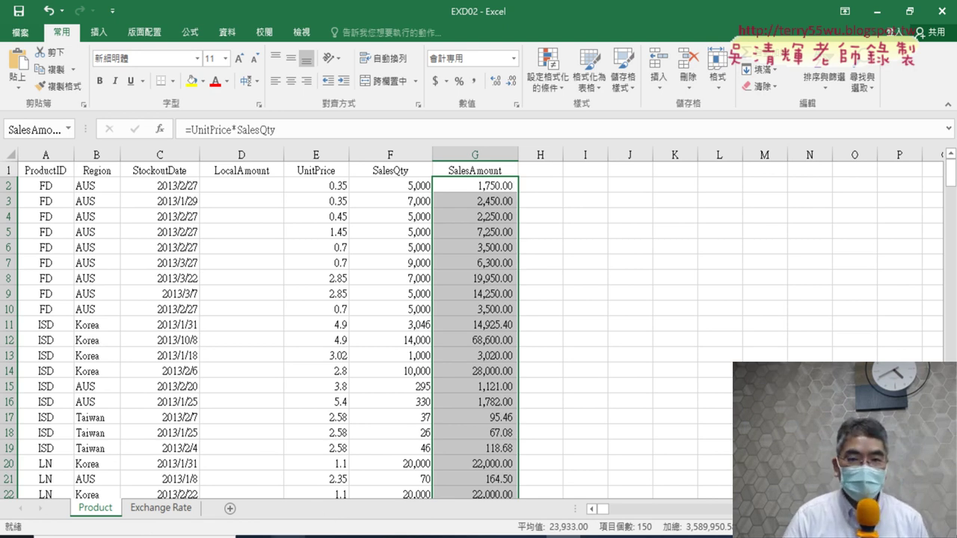
pyautogui.moveTo(289, 536)
pyautogui.click(290, 471)
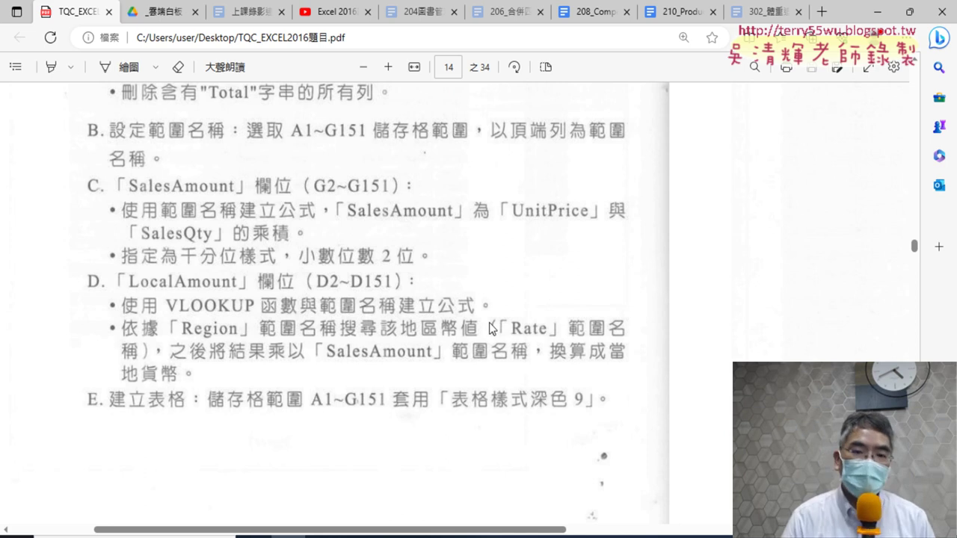
# Step: Return to the workbook and check the Region value in B2 beside LocalAmount D2
pyautogui.click(877, 20)
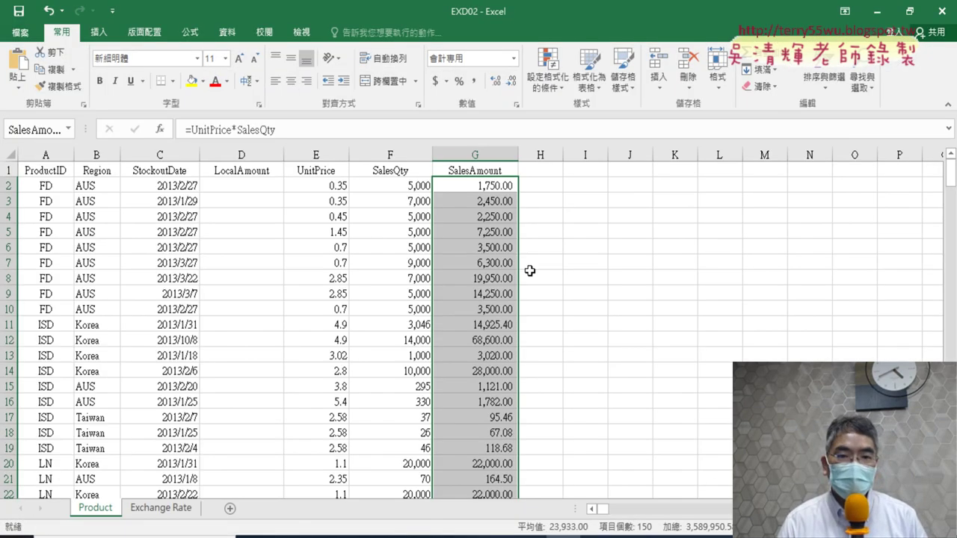
pyautogui.click(253, 189)
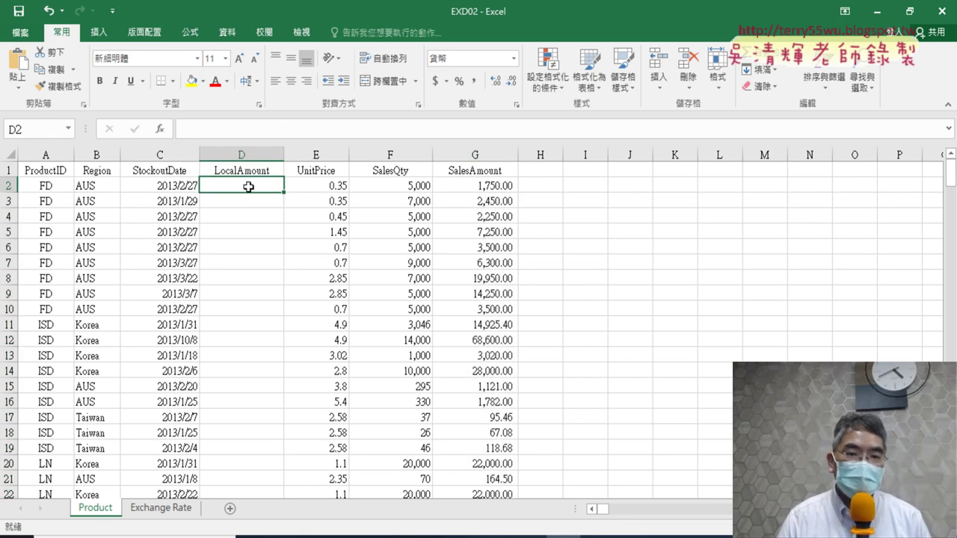
pyautogui.click(97, 154)
pyautogui.click(89, 186)
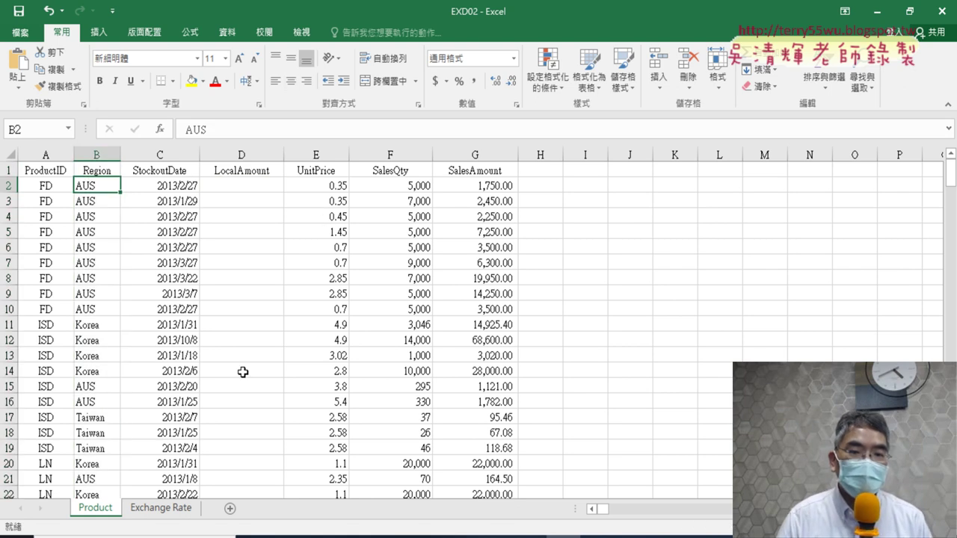
# Step: Check the AUS rate on the Exchange Rate sheet, recheck G2, then return to the PDF
pyautogui.click(166, 510)
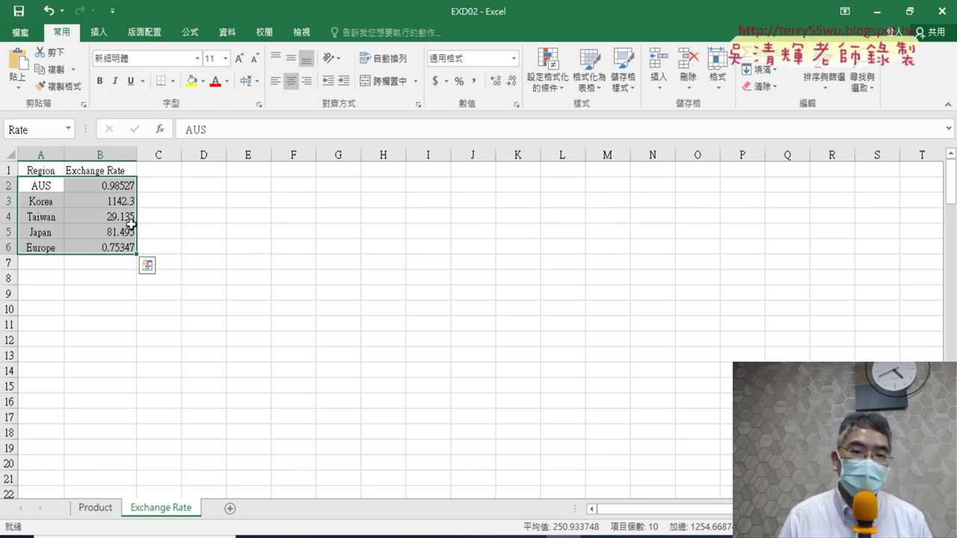
pyautogui.click(38, 185)
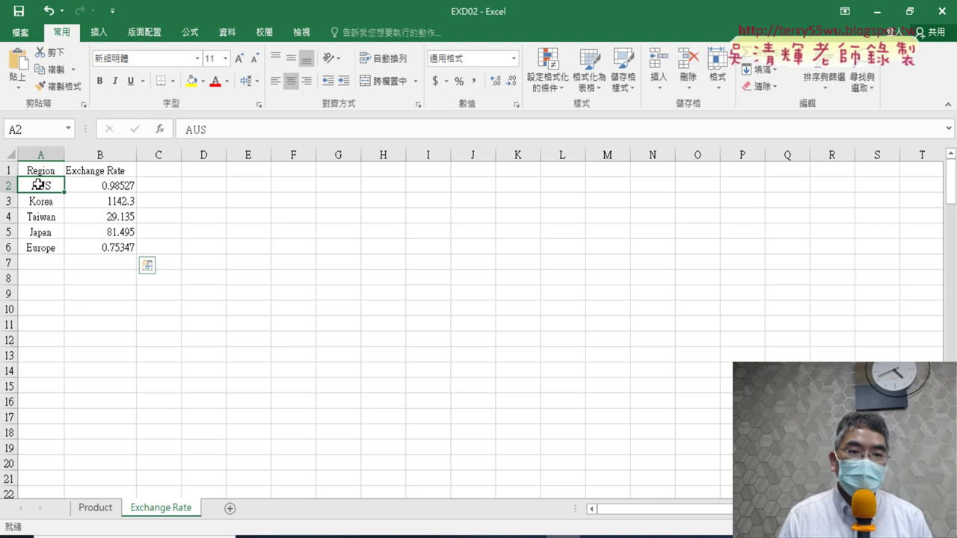
pyautogui.click(108, 186)
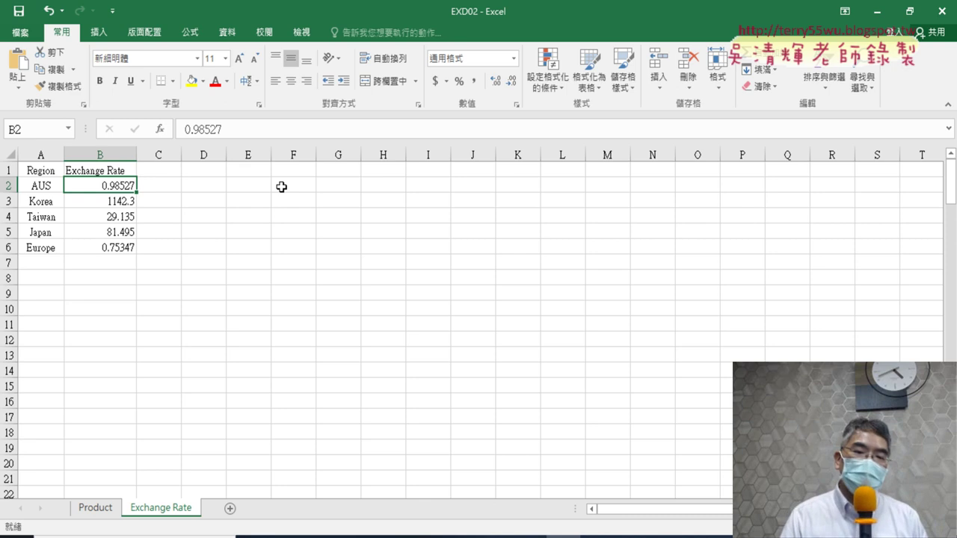
pyautogui.click(100, 510)
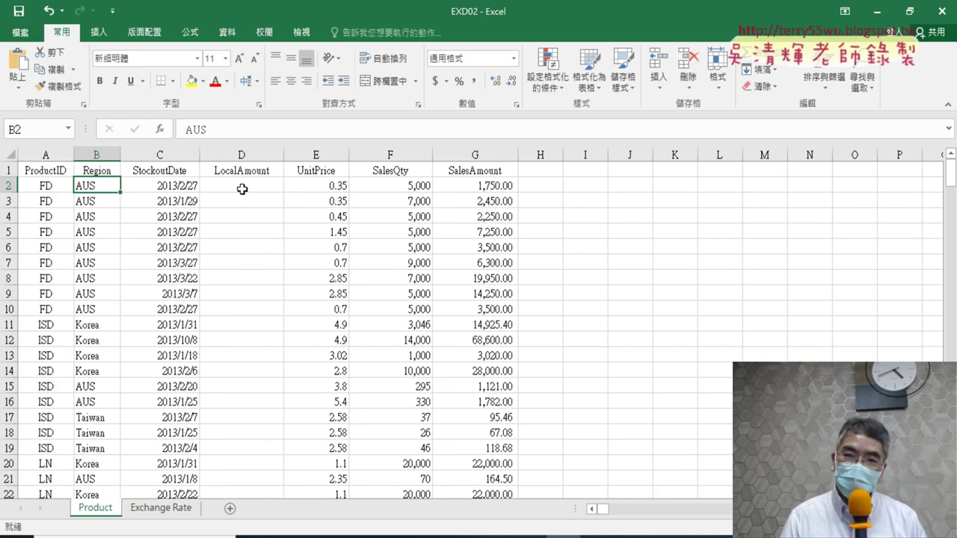
pyautogui.click(497, 187)
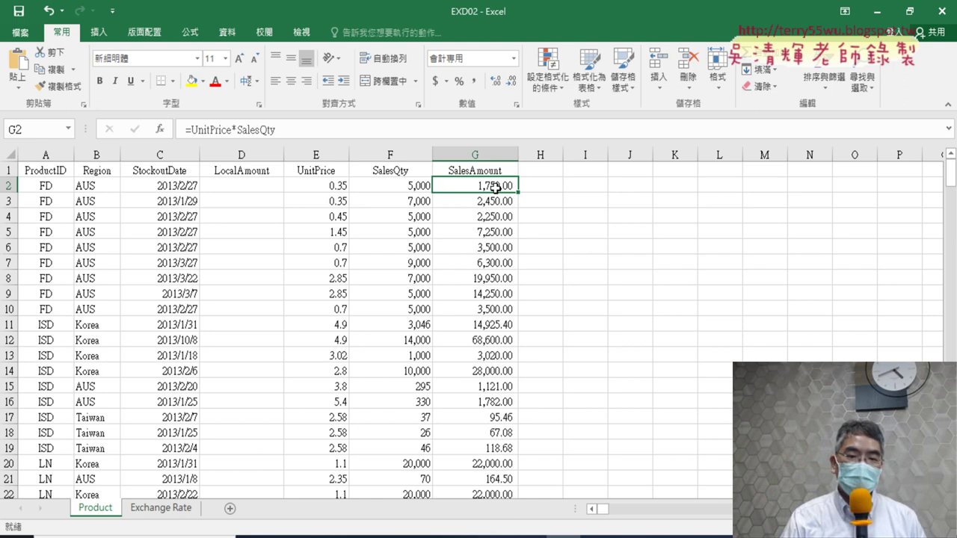
pyautogui.click(297, 536)
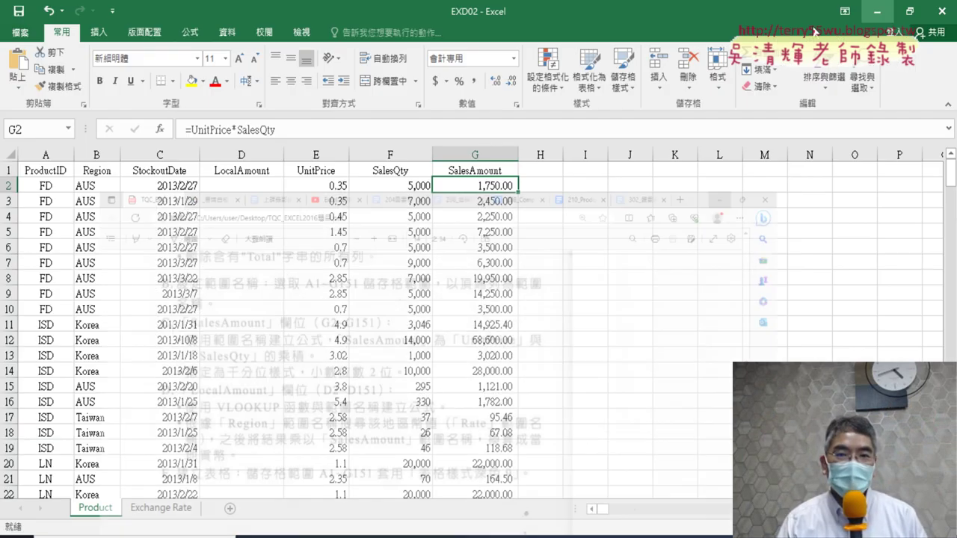
# Step: Insert a VLOOKUP function into D2 from the Lookup & Reference category
pyautogui.click(244, 185)
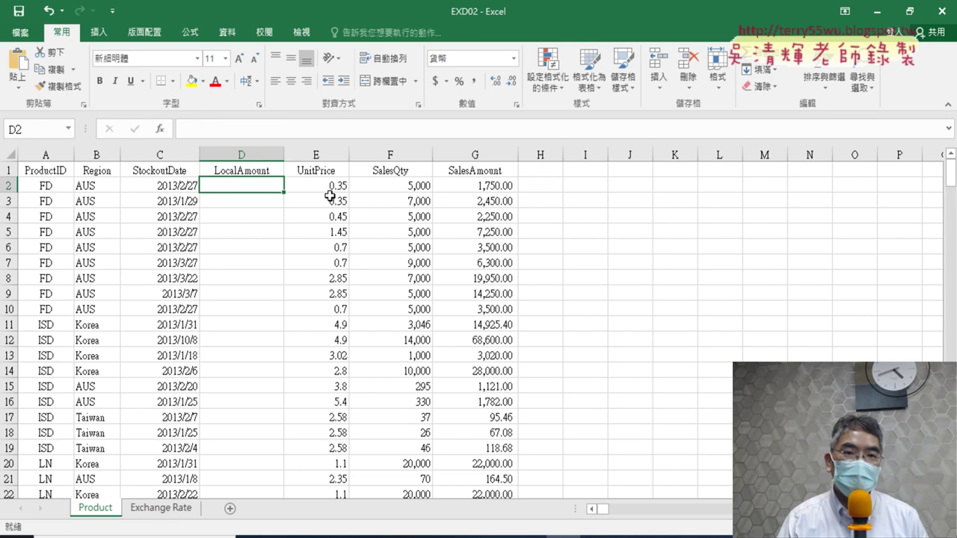
pyautogui.click(160, 132)
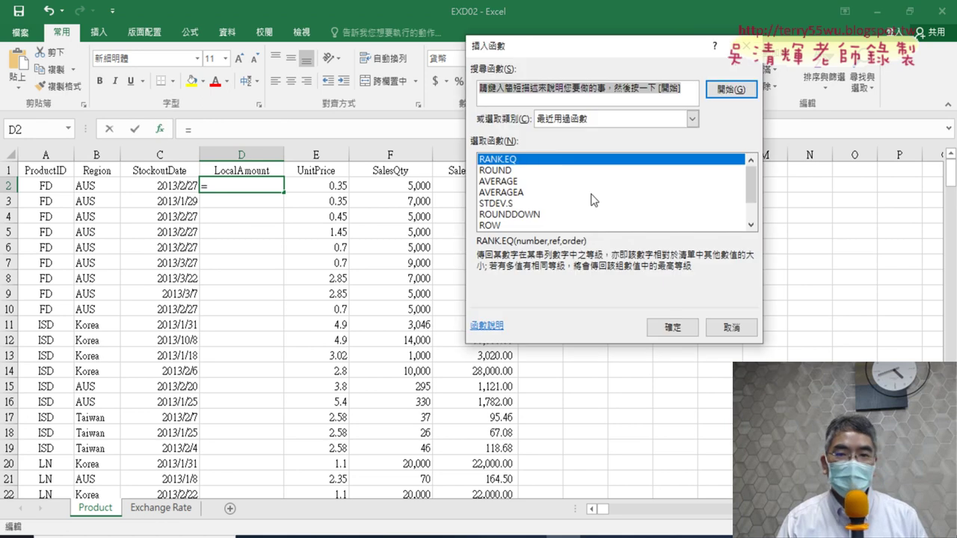
pyautogui.click(692, 119)
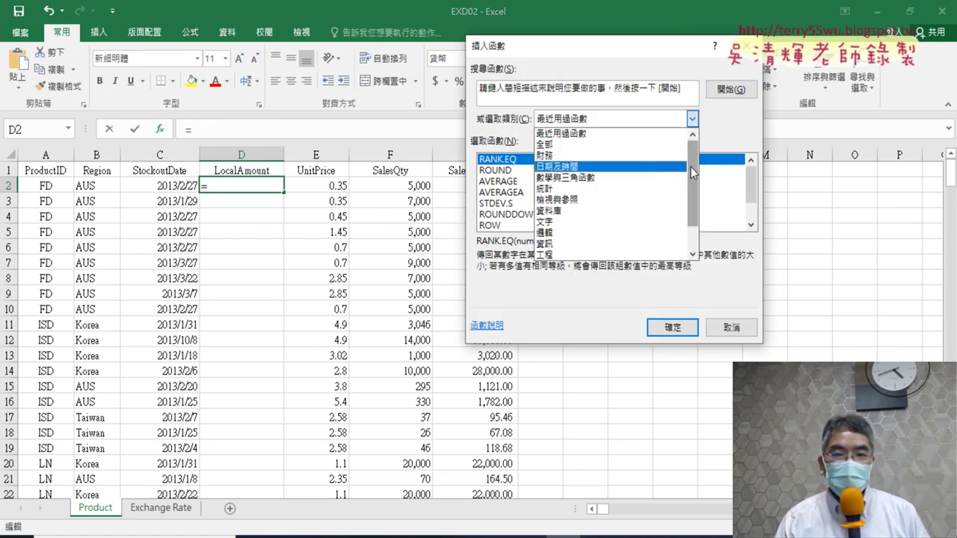
pyautogui.moveTo(691, 167); pyautogui.dragTo(693, 218)
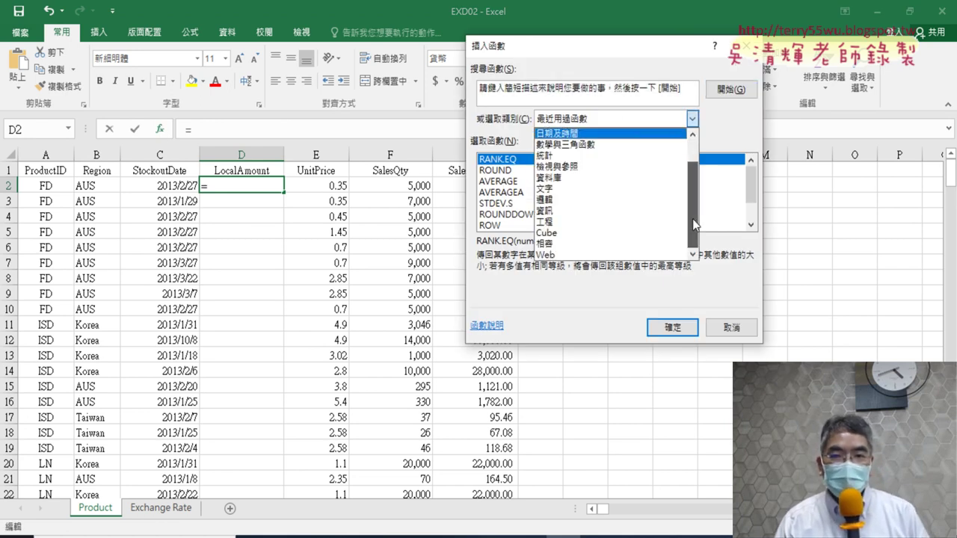
pyautogui.click(568, 167)
pyautogui.moveTo(752, 176); pyautogui.dragTo(751, 221)
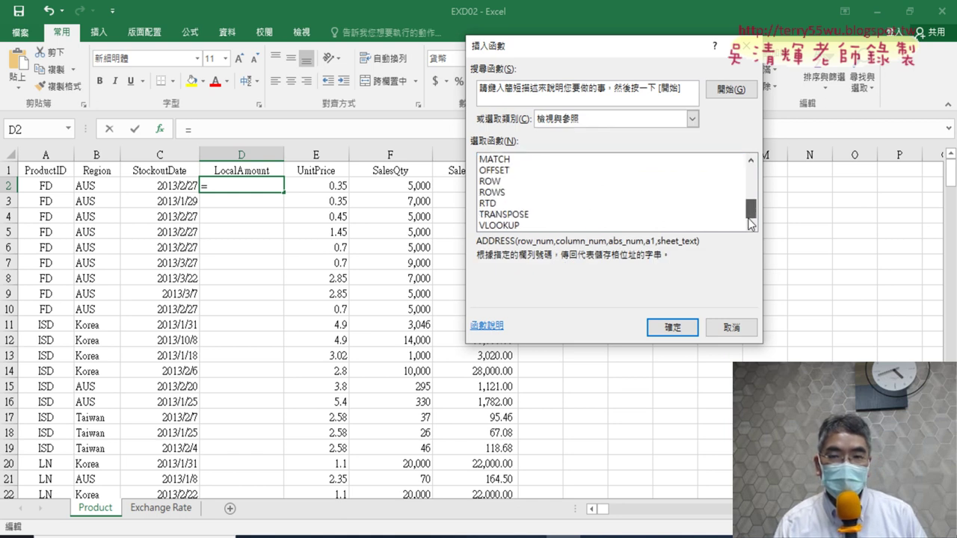
pyautogui.click(513, 226)
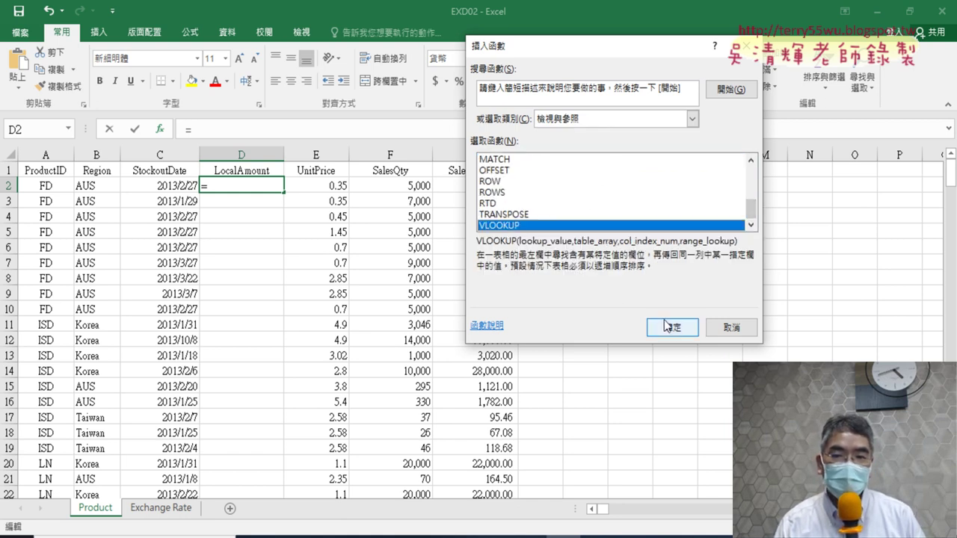
pyautogui.click(673, 326)
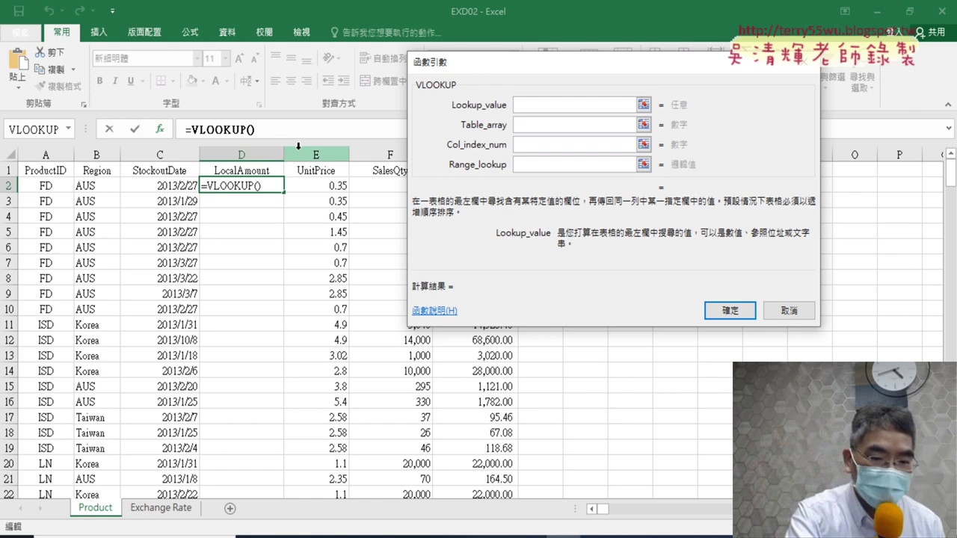
# Step: Set VLOOKUP's lookup value to Region and its table array to Rate using pasted names
pyautogui.press('F3')
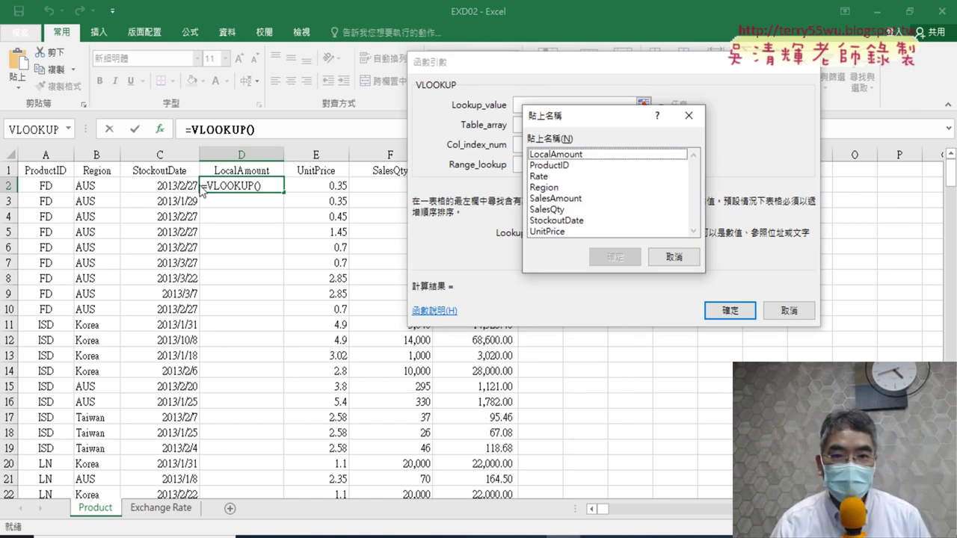
pyautogui.click(560, 188)
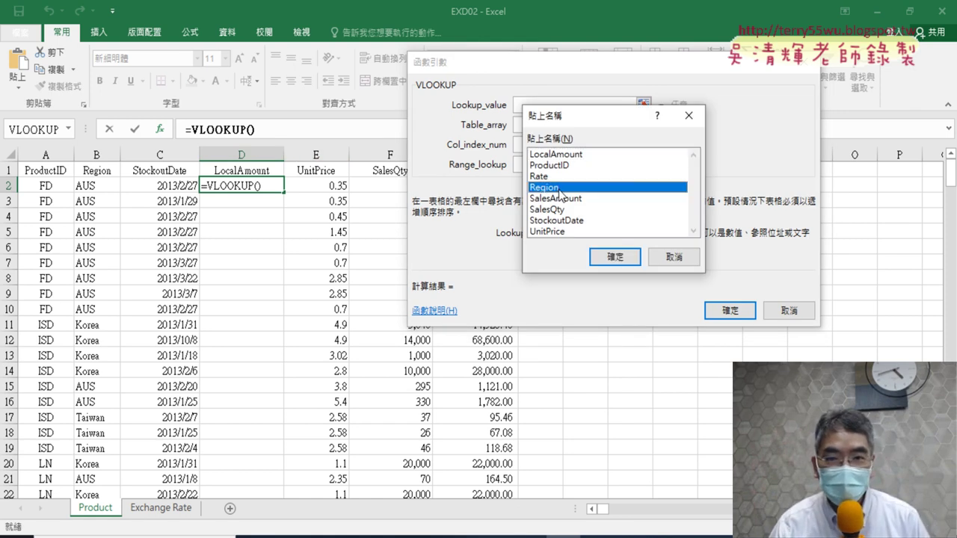
pyautogui.click(614, 258)
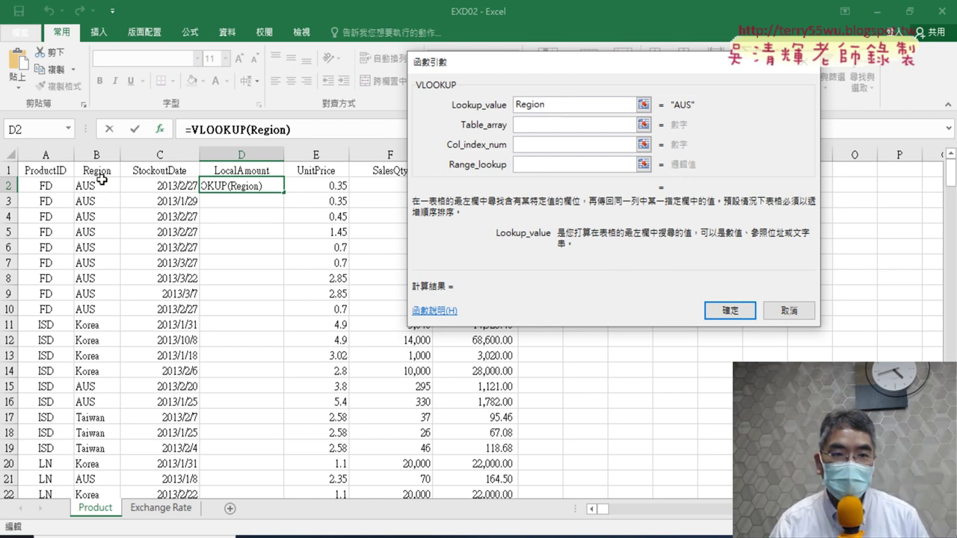
pyautogui.click(557, 127)
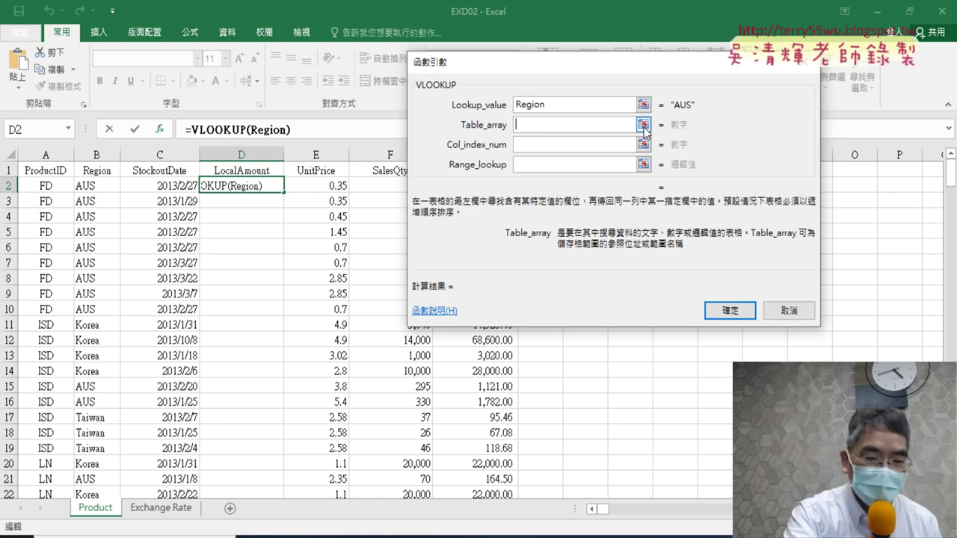
pyautogui.press('F3')
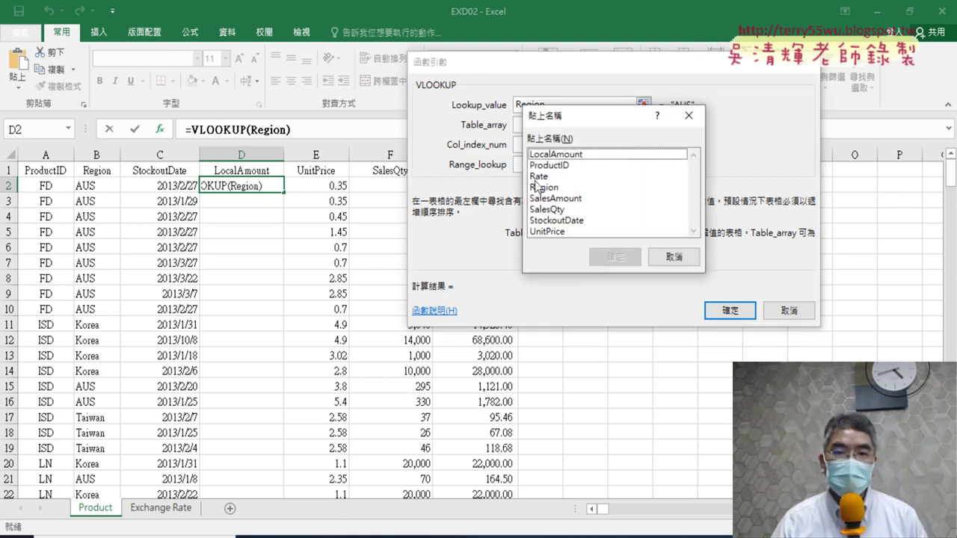
pyautogui.click(541, 178)
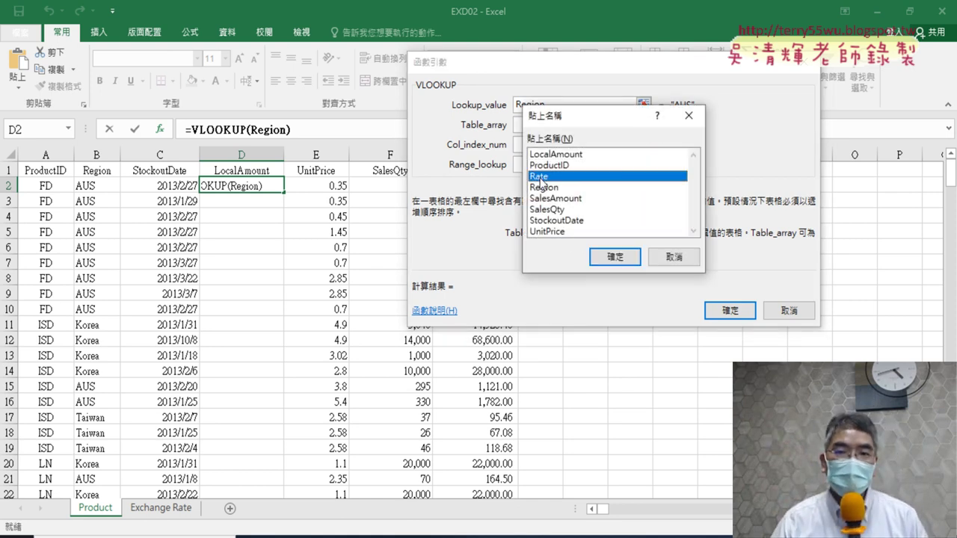
pyautogui.click(604, 261)
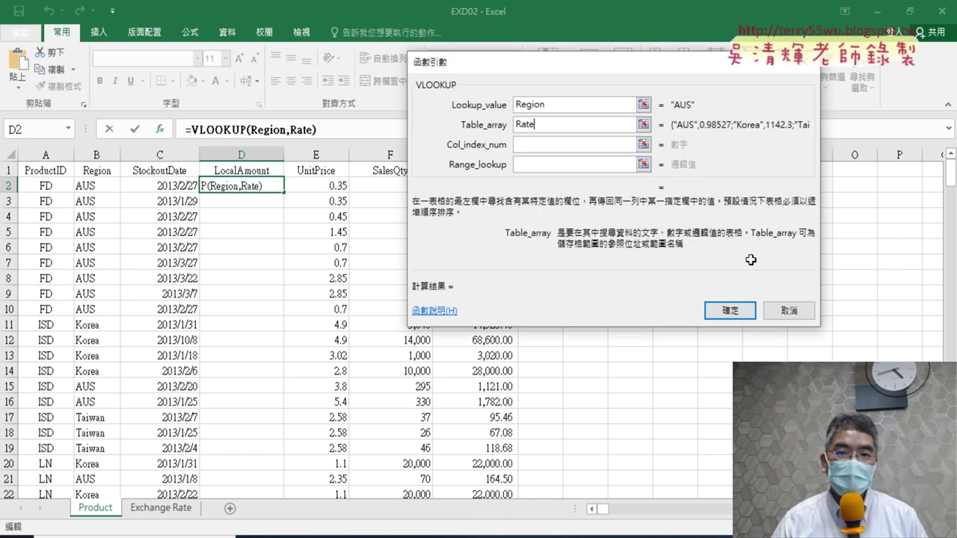
# Step: Enter column index 2 and match type 0, then finish the formula showing 0.99
pyautogui.click(539, 144)
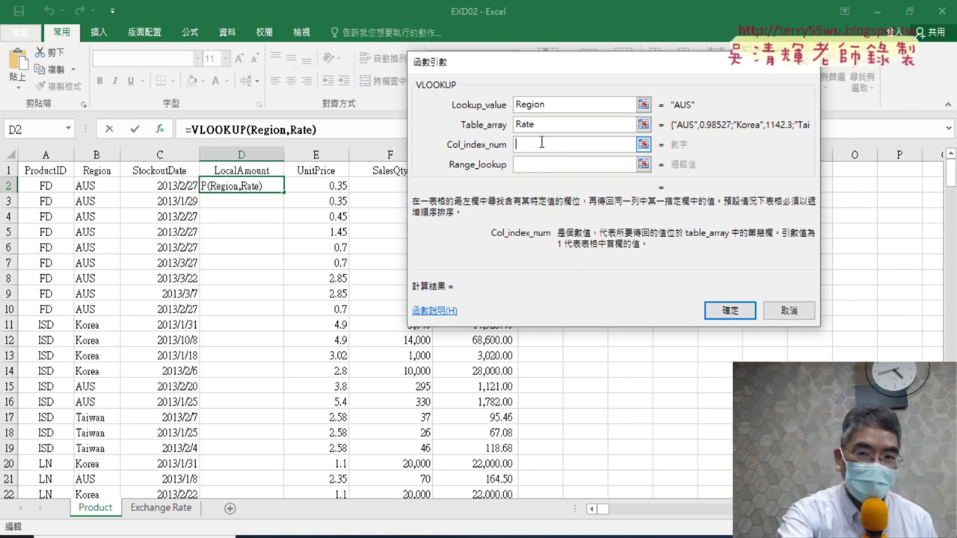
pyautogui.write('2')
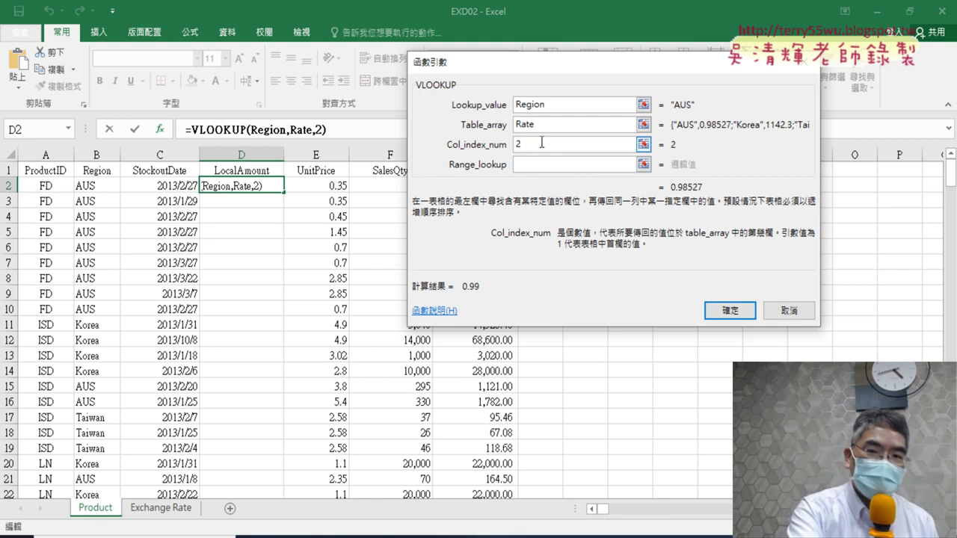
pyautogui.press('Tab')
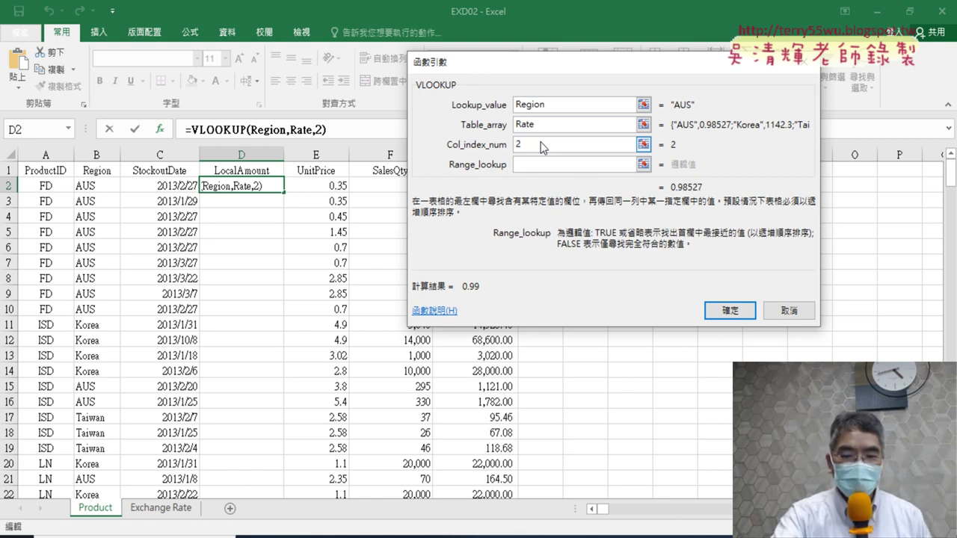
pyautogui.write('0')
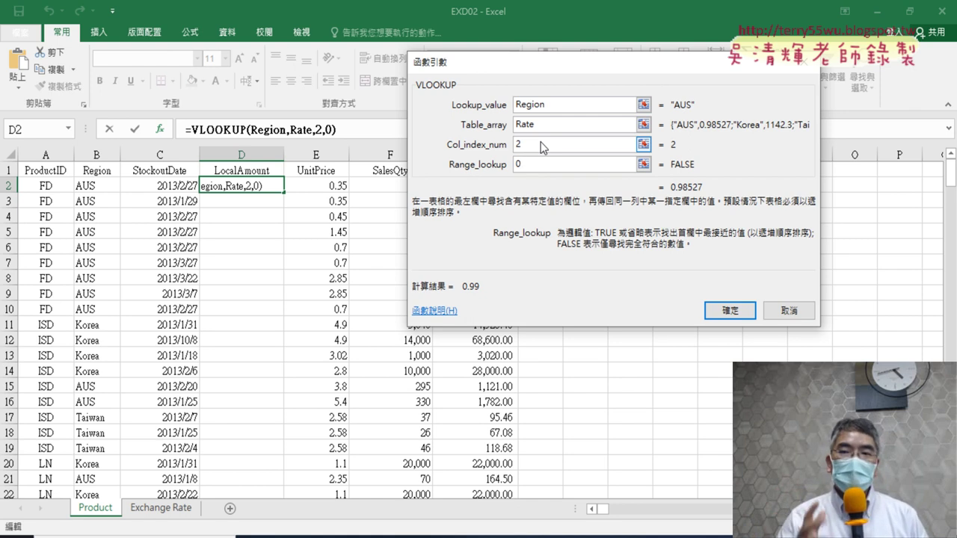
pyautogui.click(542, 144)
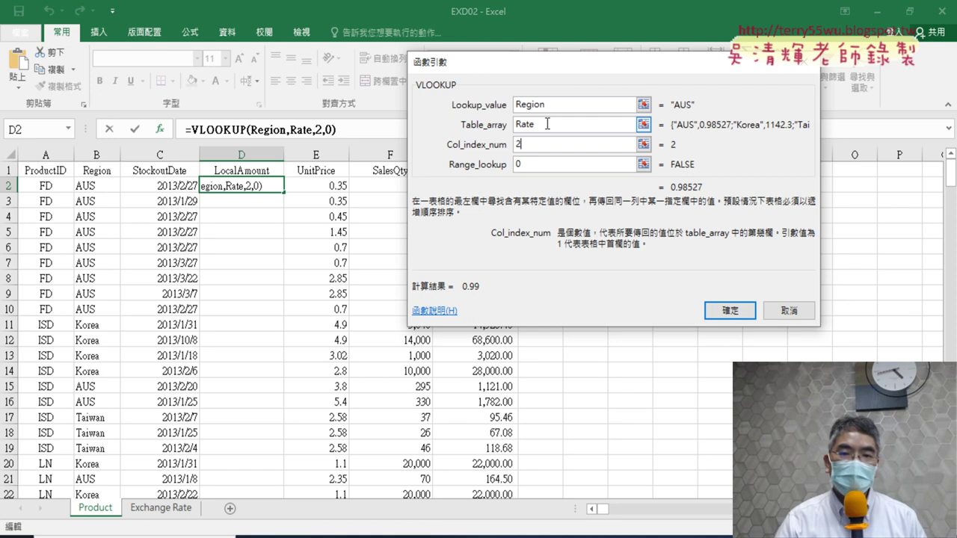
pyautogui.click(548, 124)
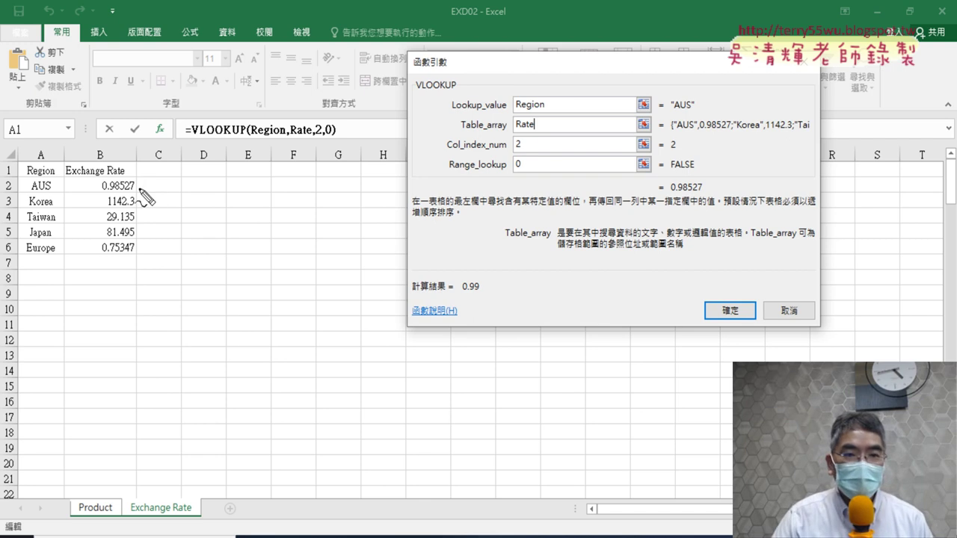
pyautogui.moveTo(139, 193); pyautogui.dragTo(693, 206)
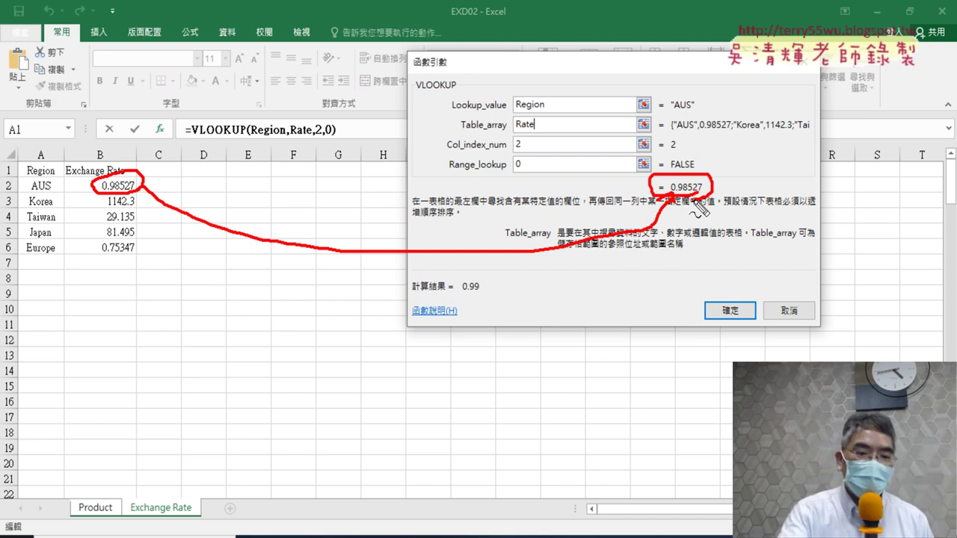
pyautogui.press('Escape')
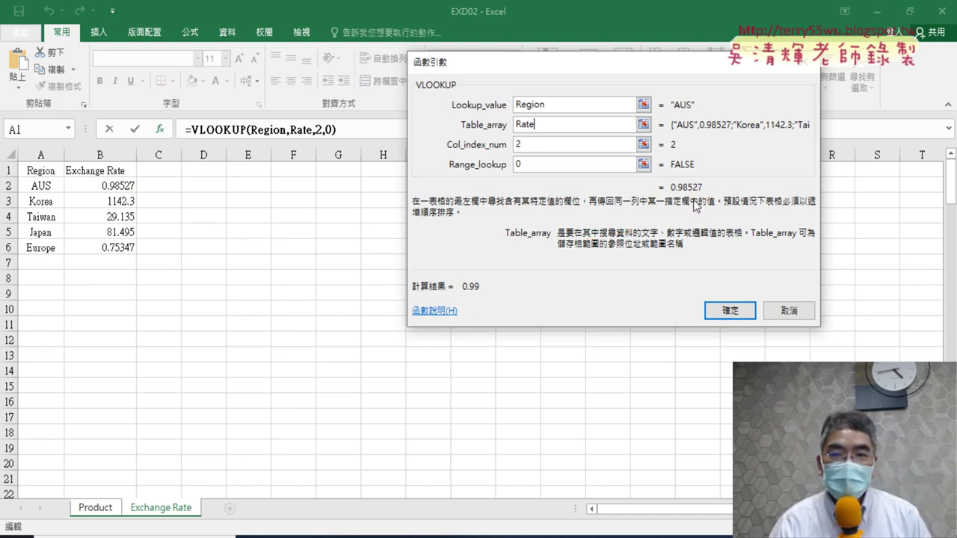
pyautogui.click(732, 312)
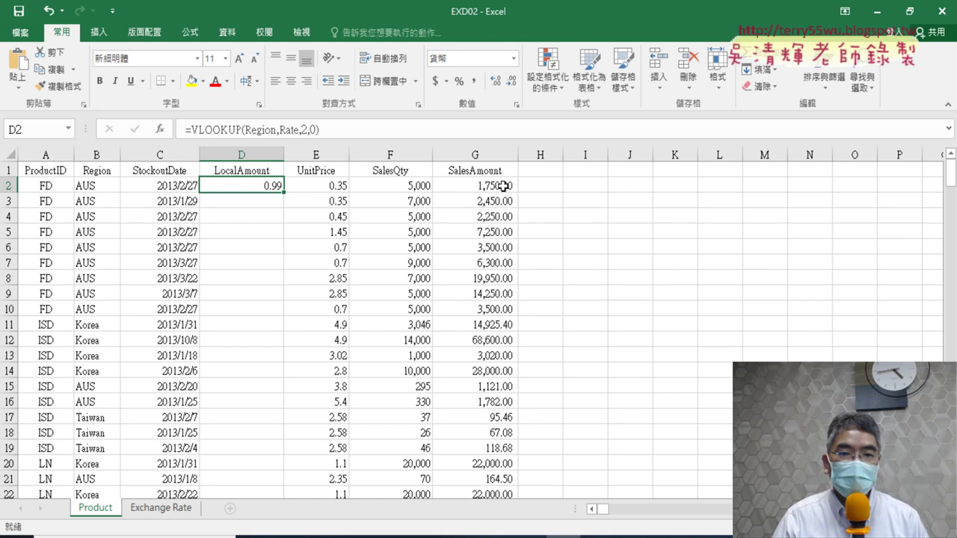
# Step: Append *SalesAmount to D2's VLOOKUP (1,724.22) and fill it down to D151
pyautogui.click(355, 129)
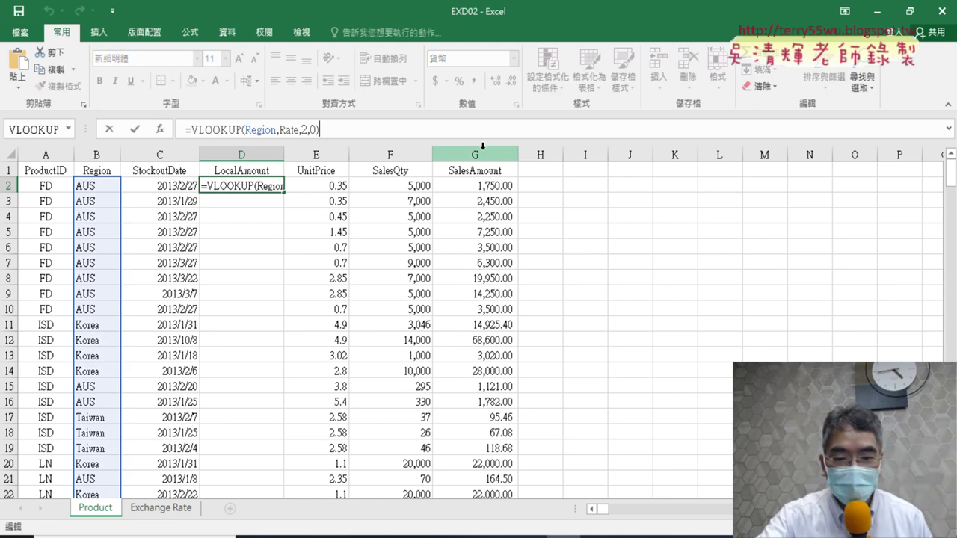
pyautogui.write('*')
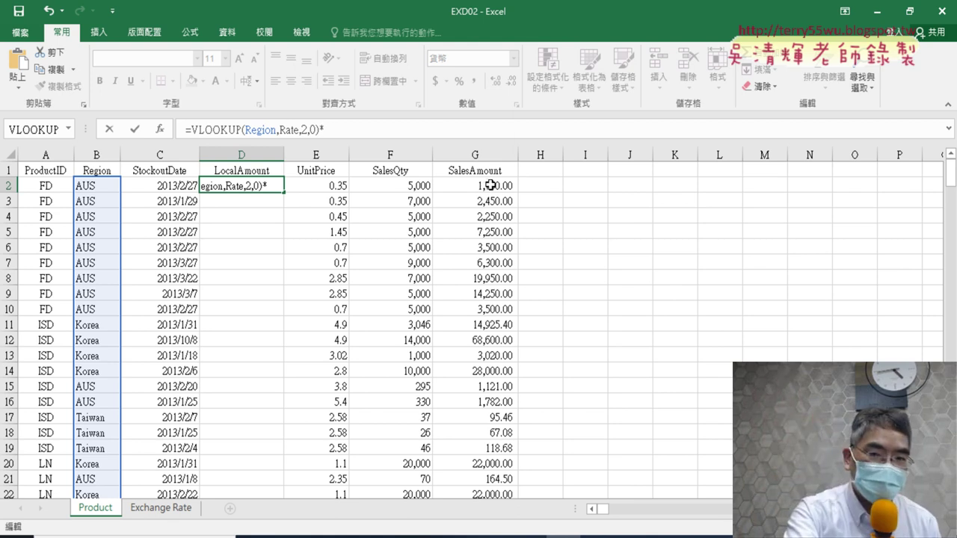
pyautogui.press('F3')
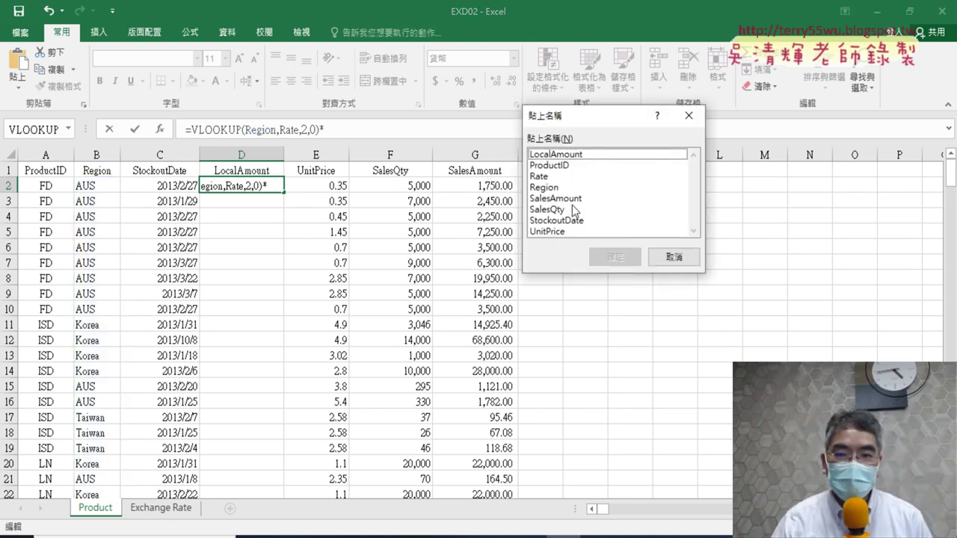
pyautogui.click(573, 199)
pyautogui.click(615, 258)
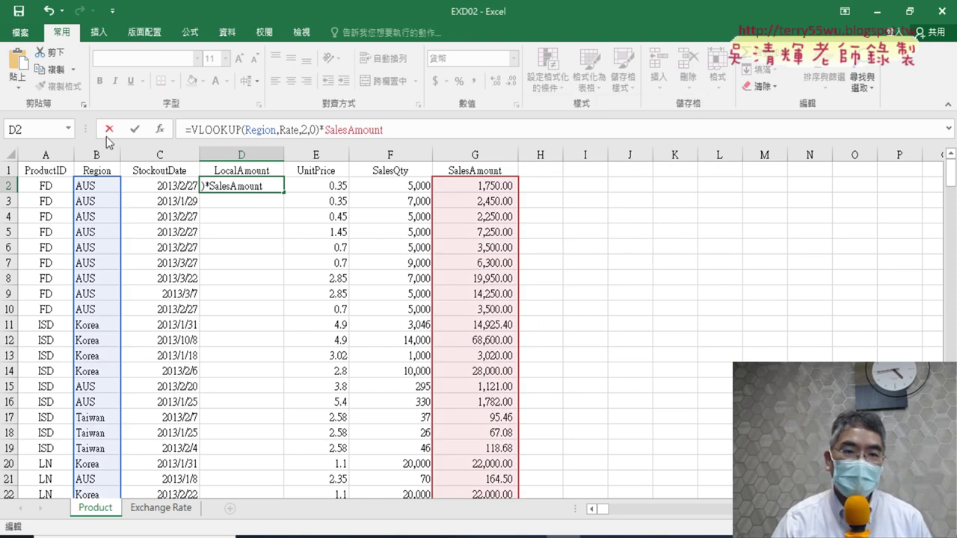
pyautogui.click(136, 130)
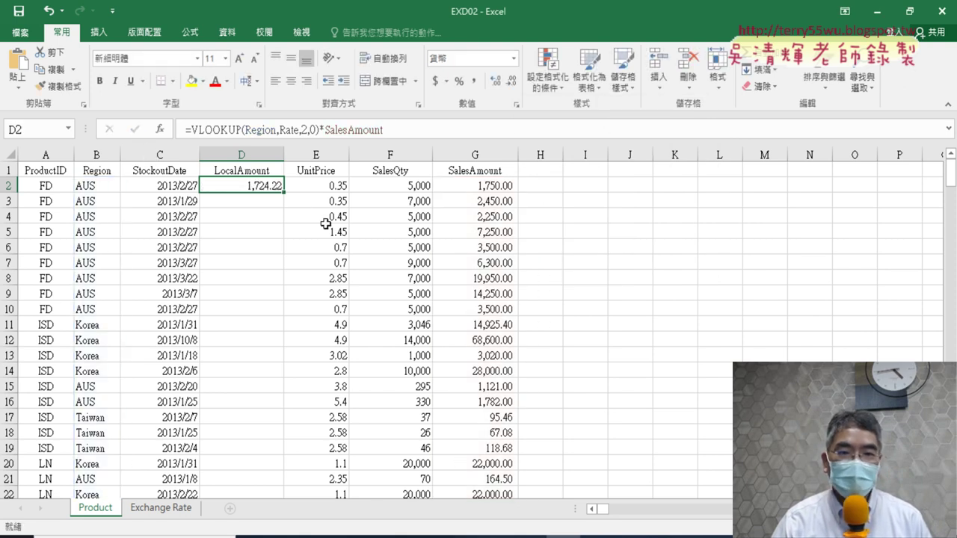
pyautogui.doubleClick(285, 192)
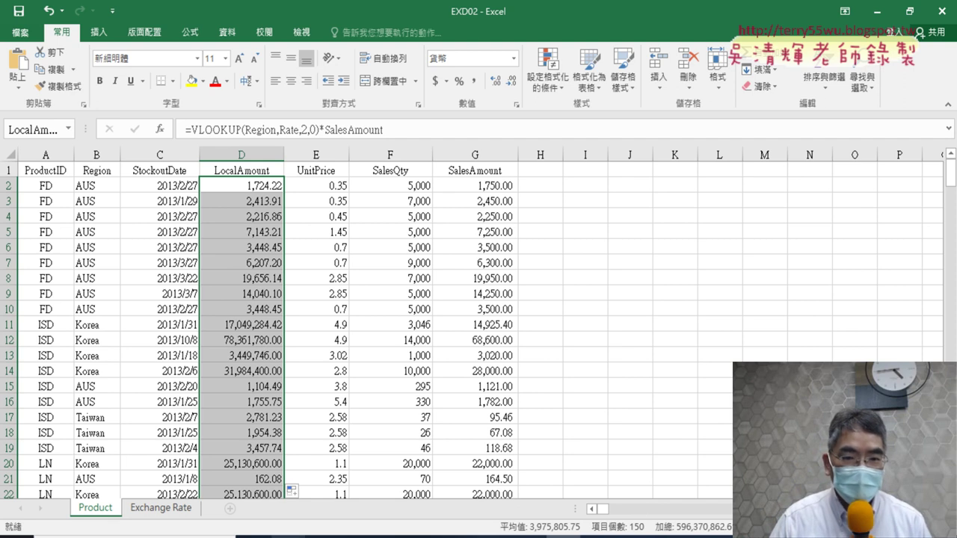
# Step: Review D2's VLOOKUP arguments Region, Rate, 2, 0 and confirm the formula
pyautogui.moveTo(295, 535)
pyautogui.moveTo(298, 518)
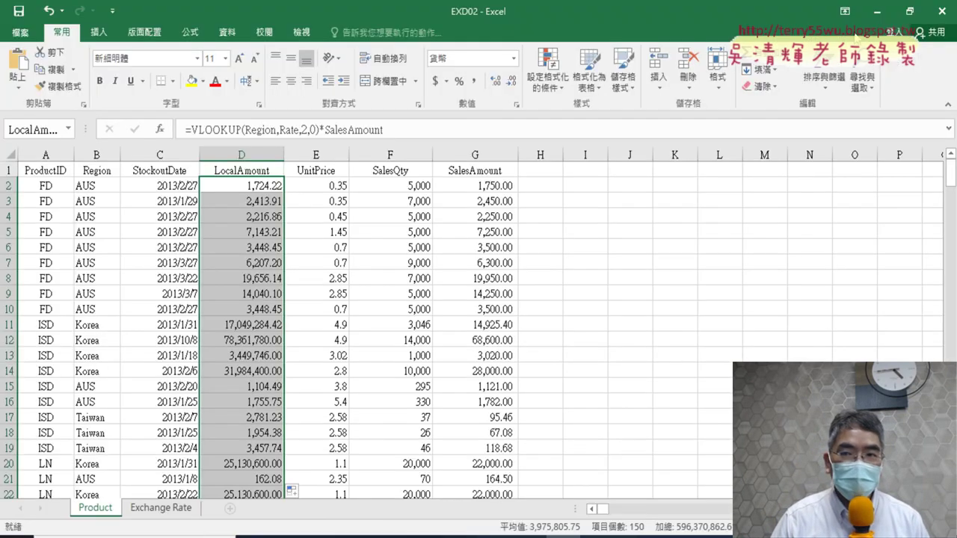
pyautogui.click(273, 187)
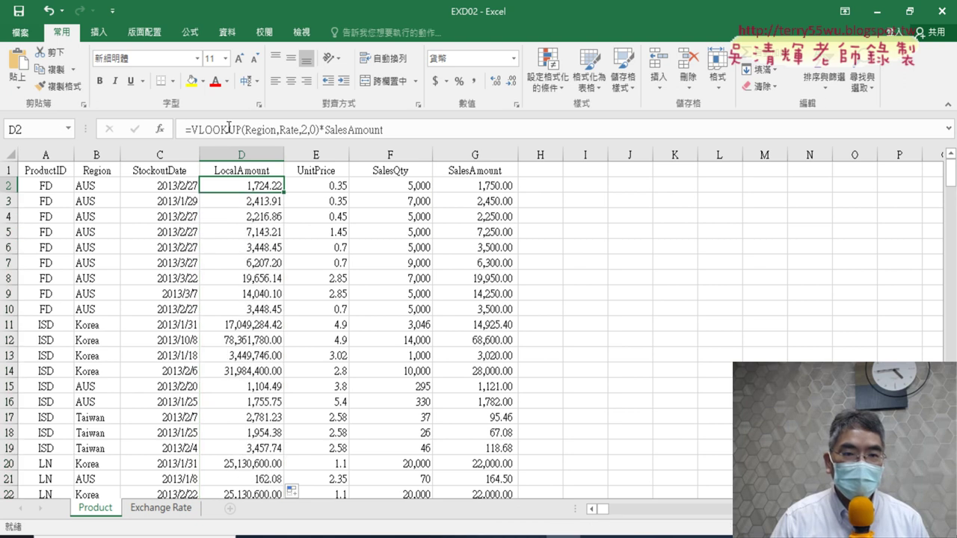
pyautogui.click(229, 130)
pyautogui.click(159, 130)
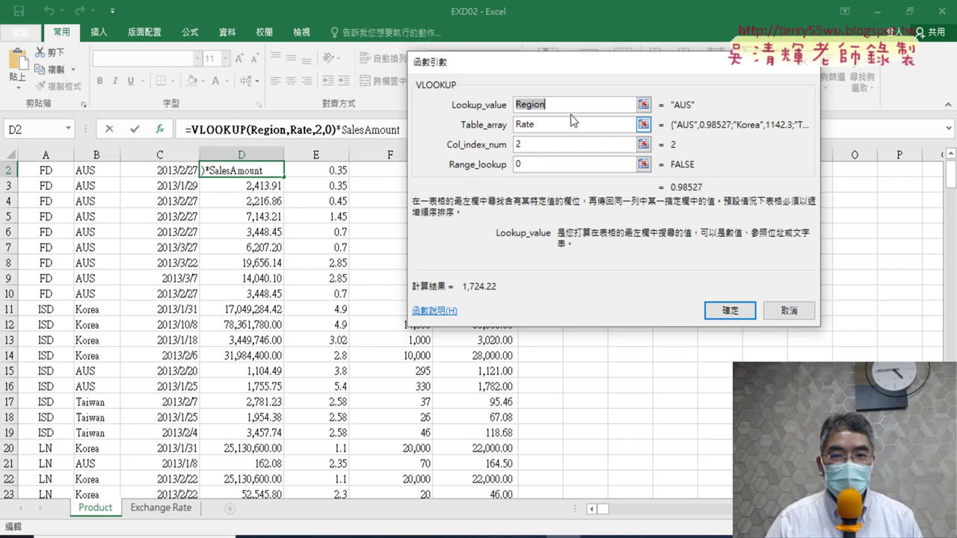
pyautogui.click(724, 308)
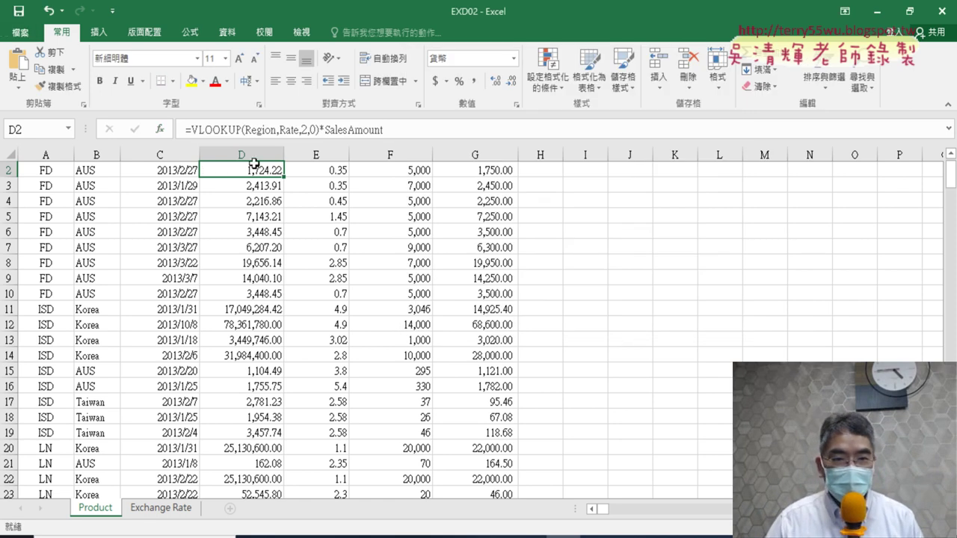
pyautogui.moveTo(288, 535)
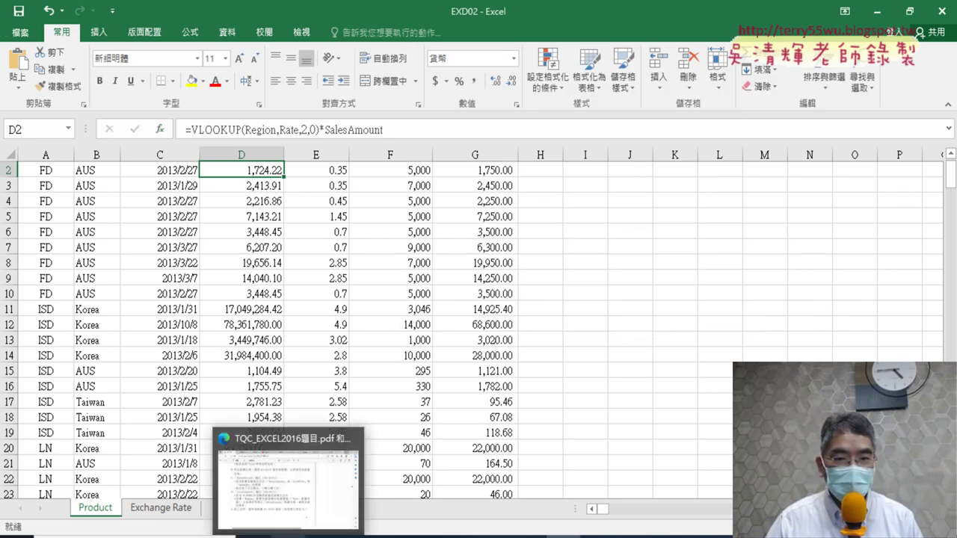
pyautogui.click(299, 485)
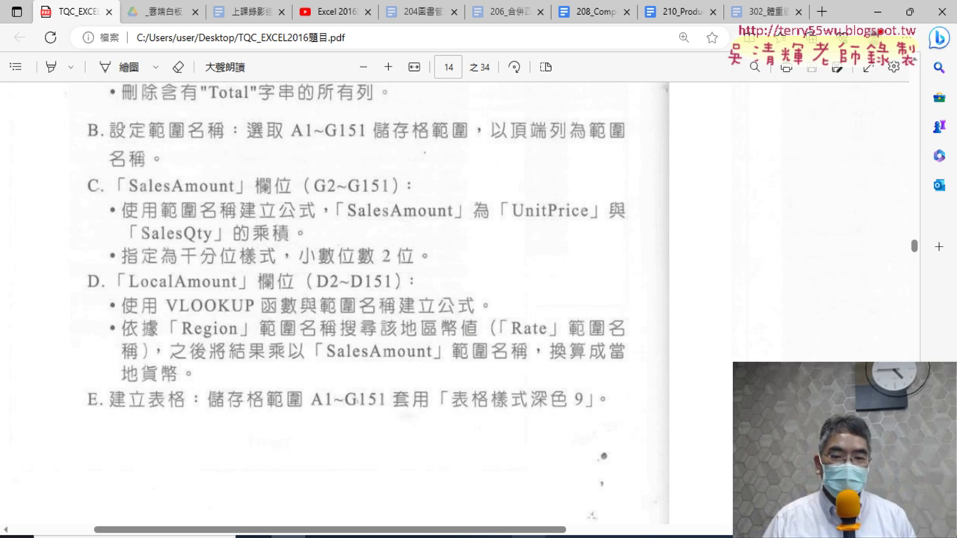
pyautogui.click(563, 537)
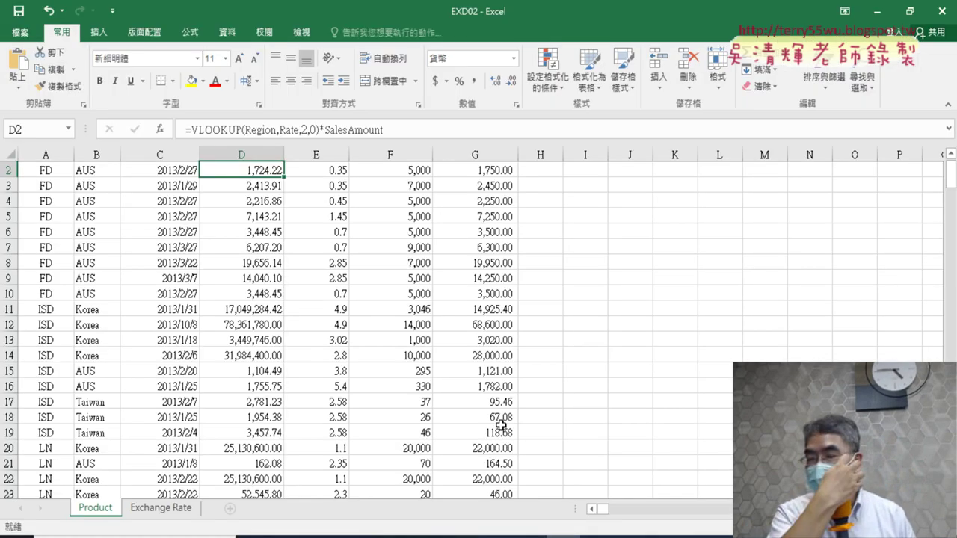
# Step: Insert @ before SalesAmount in D2's formula
pyautogui.click(349, 131)
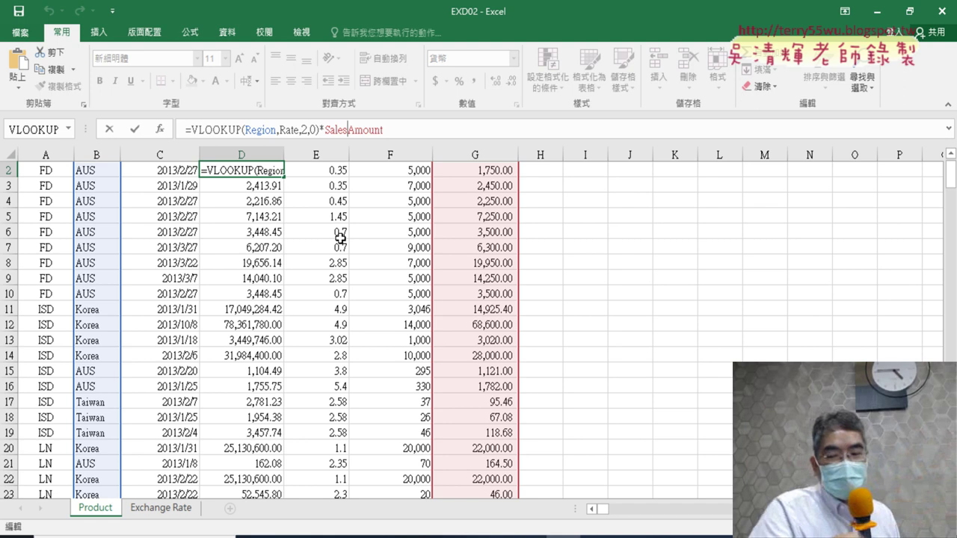
pyautogui.press('Left')
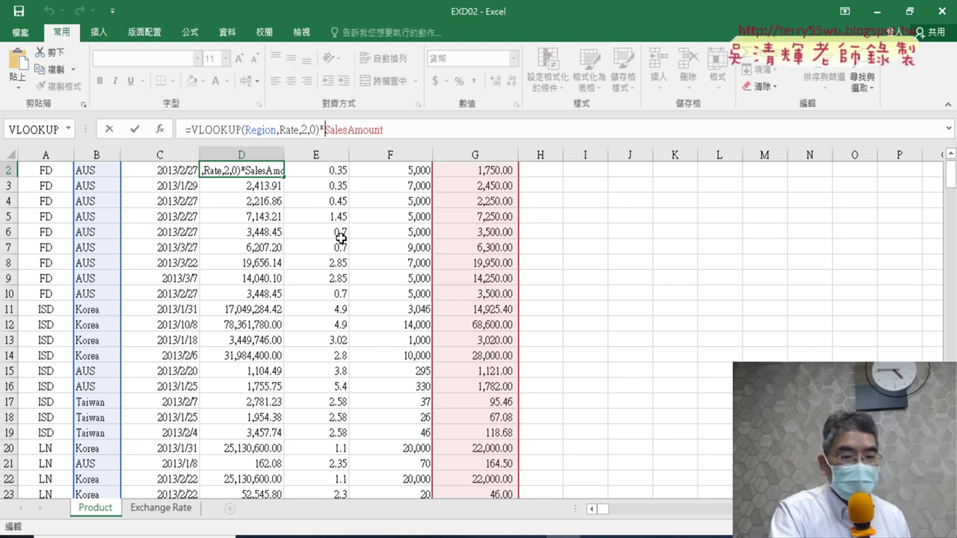
pyautogui.write('@')
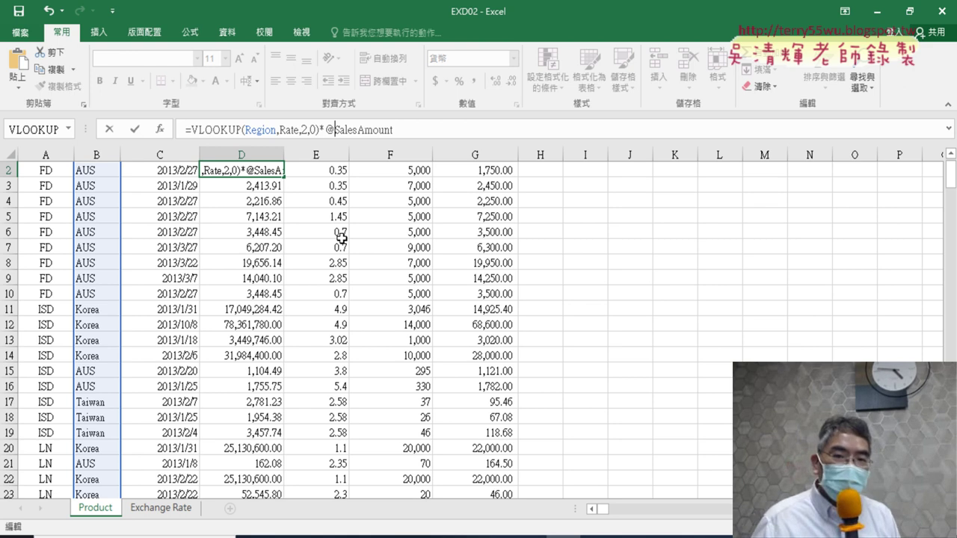
# Step: Delete the rejected @ so D2 reads =VLOOKUP(Region,Rate,2,0)*SalesAmount again, showing 1,724.22
pyautogui.click(135, 130)
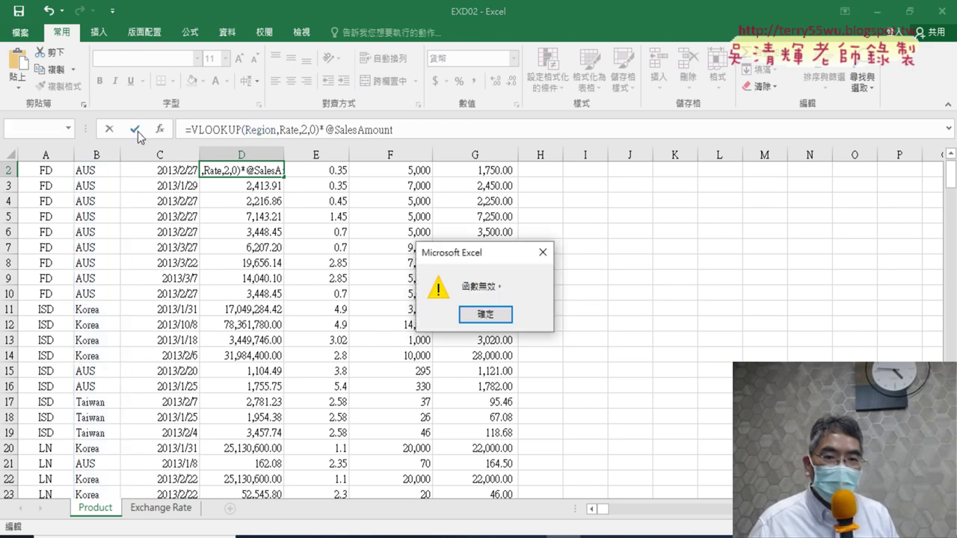
pyautogui.click(485, 313)
pyautogui.doubleClick(341, 131)
pyautogui.click(333, 130)
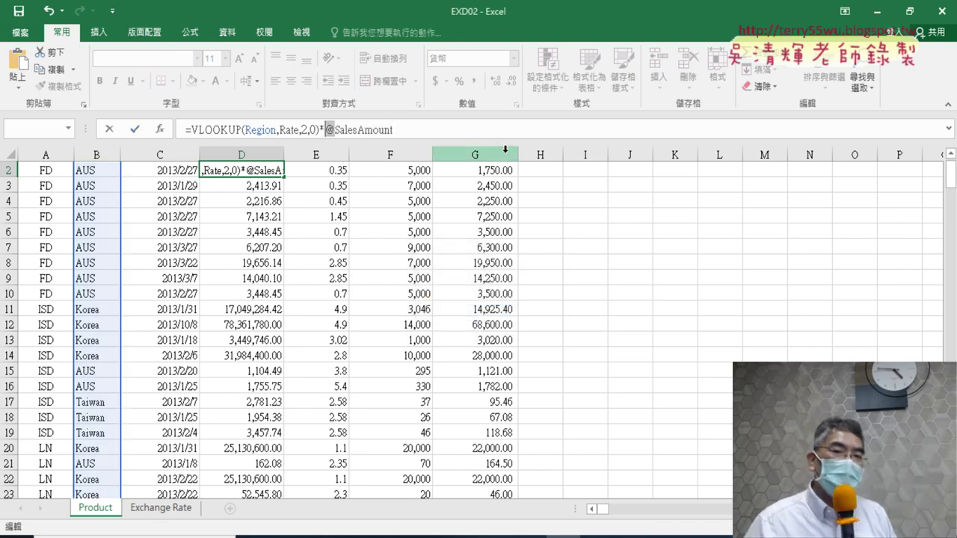
pyautogui.click(141, 130)
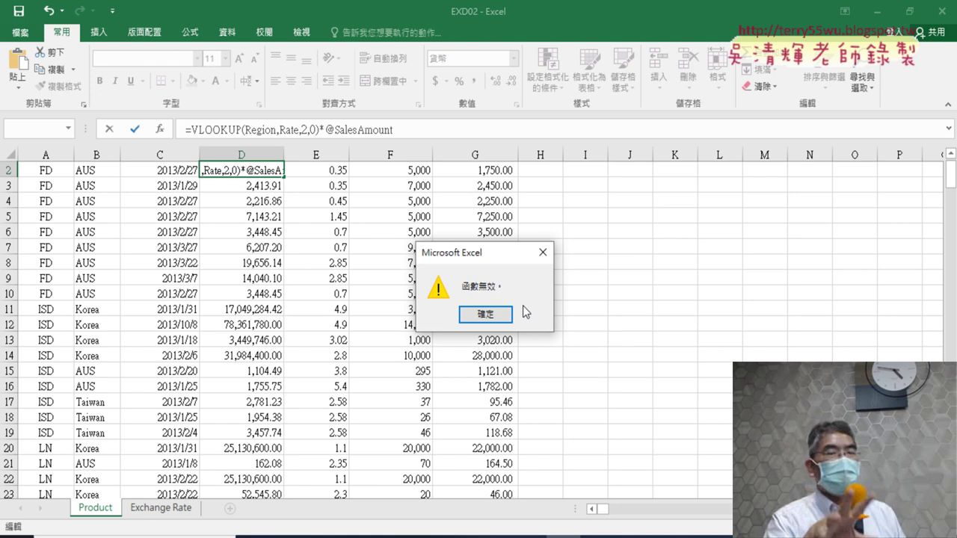
pyautogui.click(487, 315)
pyautogui.click(334, 130)
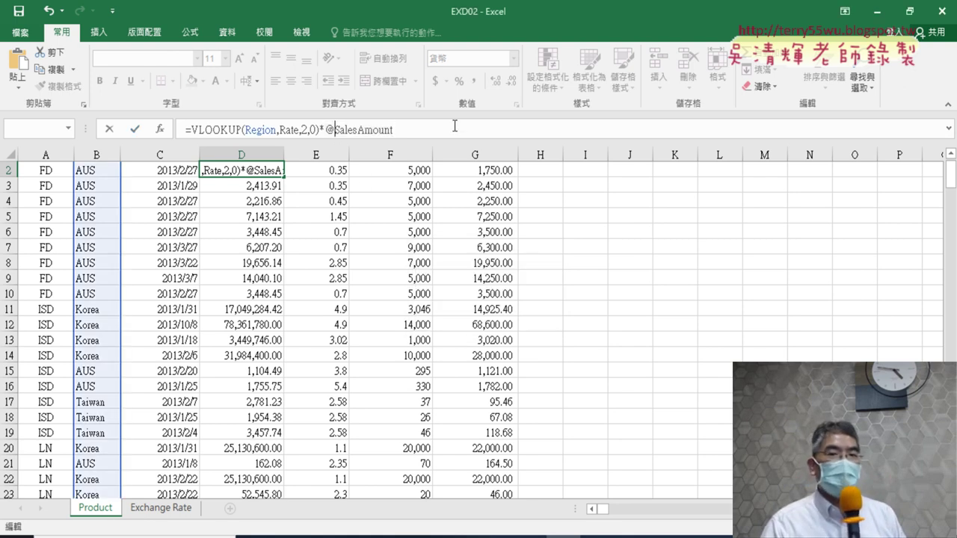
pyautogui.press('BackSpace')
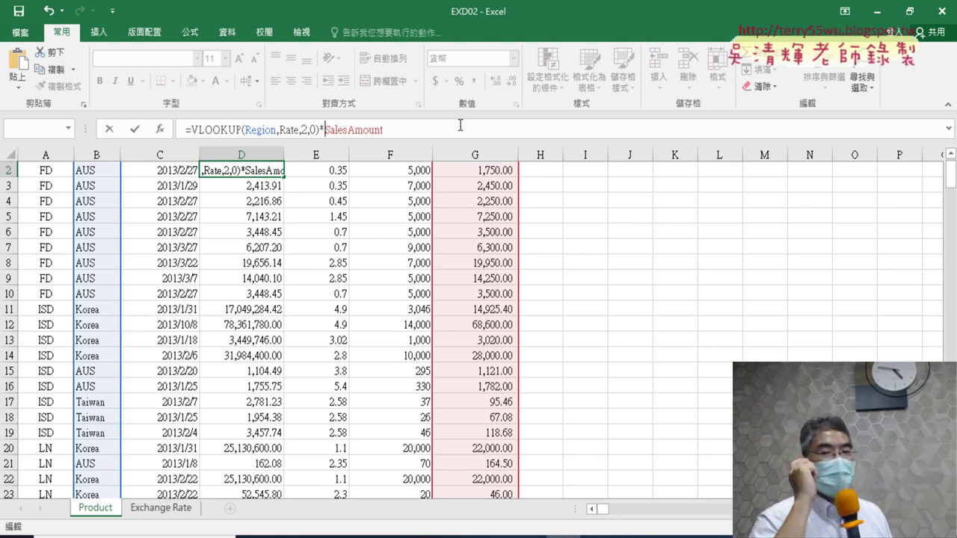
pyautogui.click(135, 129)
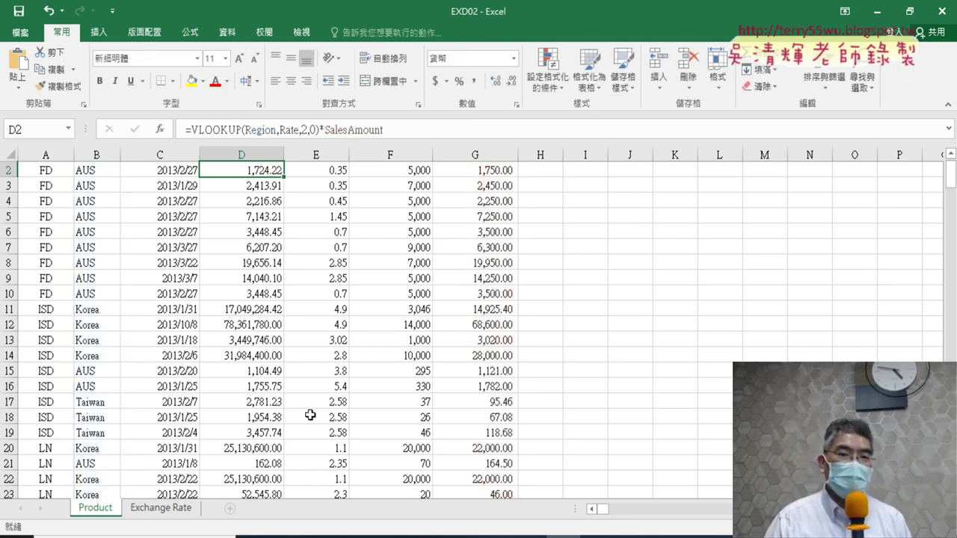
# Step: Scroll back to row 1 and bring the TQC exam PDF forward to read task E
pyautogui.scroll(1, 314, 412)
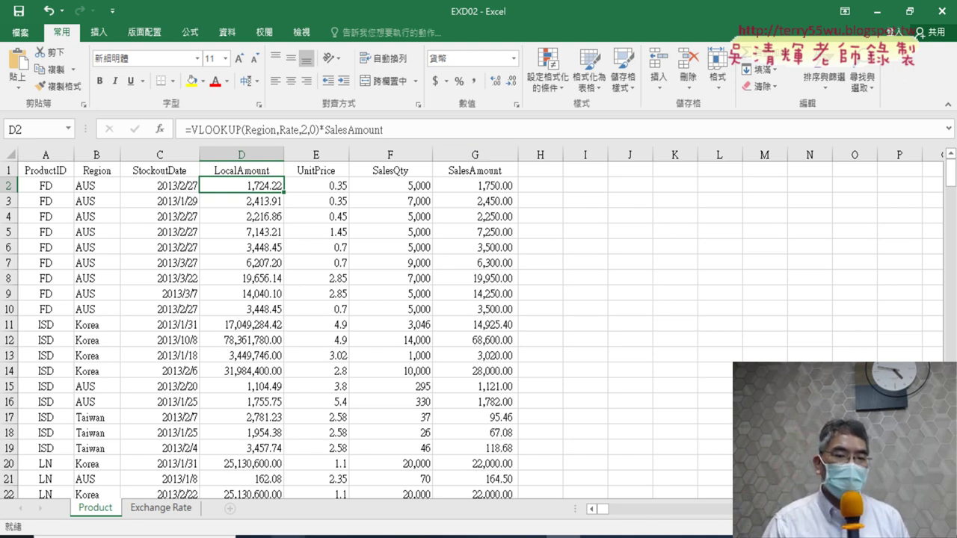
pyautogui.moveTo(295, 531)
pyautogui.click(327, 440)
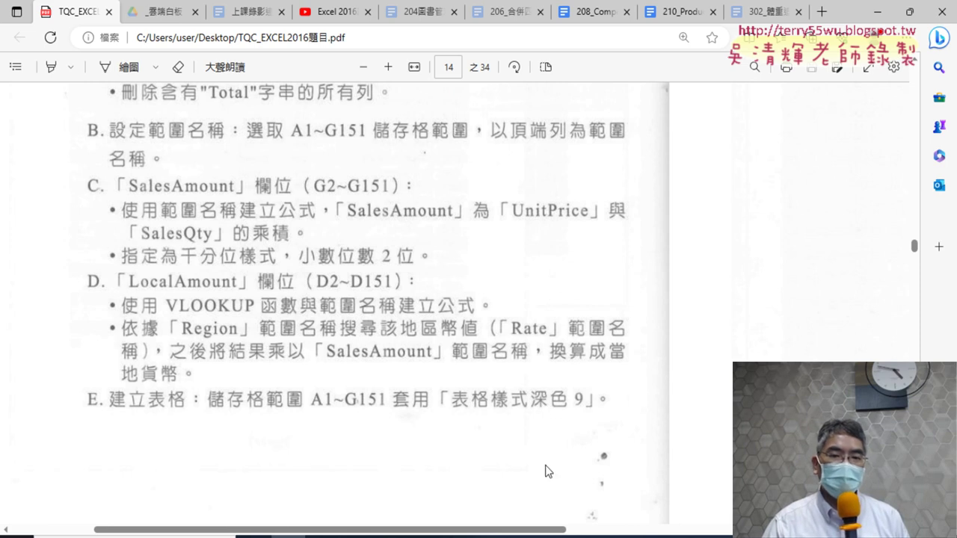
# Step: Leave the task PDF and bring the EXD02 workbook back to the front in Excel
pyautogui.moveTo(521, 528); pyautogui.dragTo(536, 528)
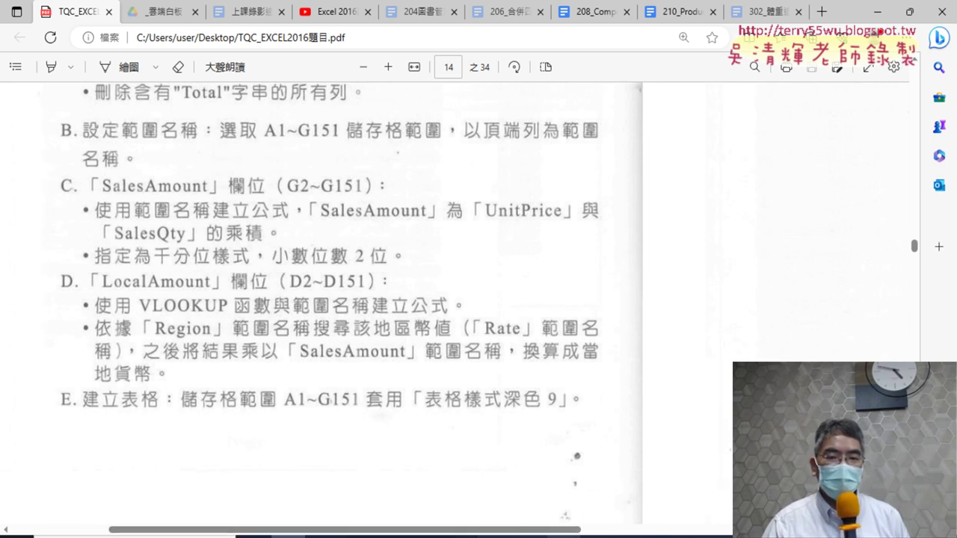
pyautogui.hotkey('alt', 'Tab')
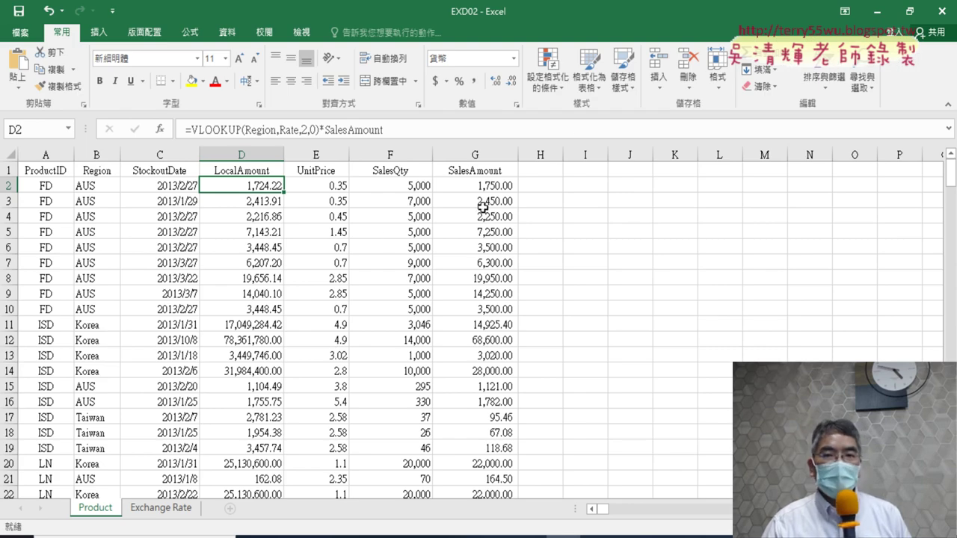
# Step: Format A1:G151 as a table with headers using Table Style Dark 9
pyautogui.click(598, 93)
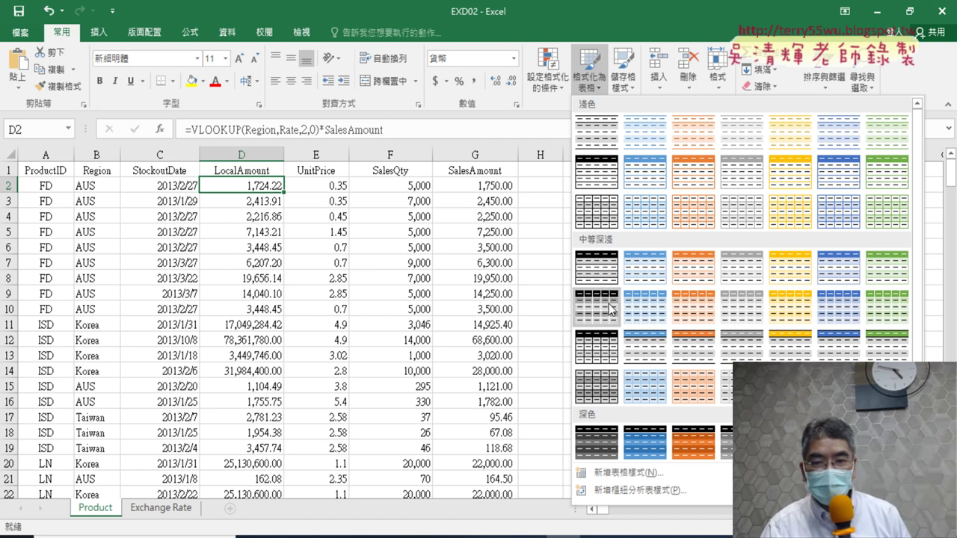
pyautogui.scroll(-1, 657, 401)
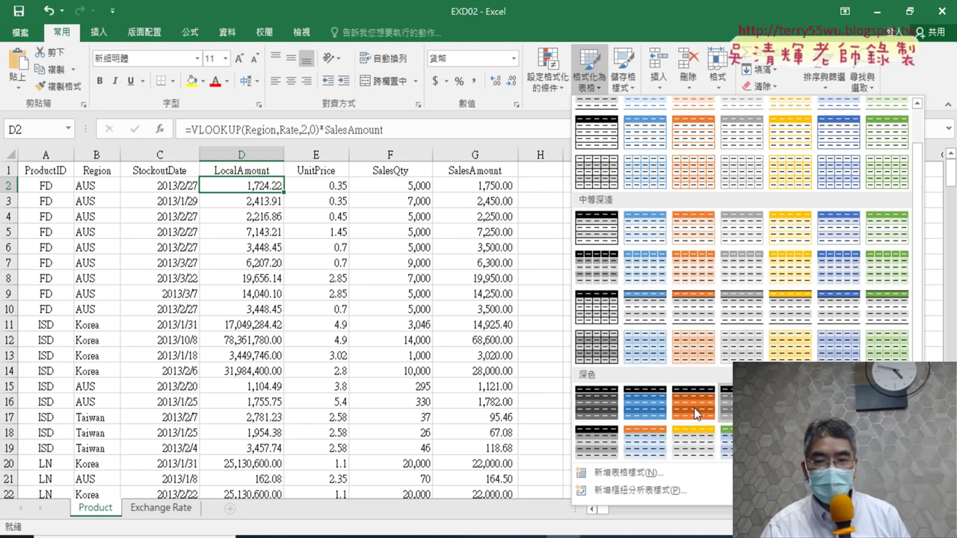
pyautogui.click(650, 441)
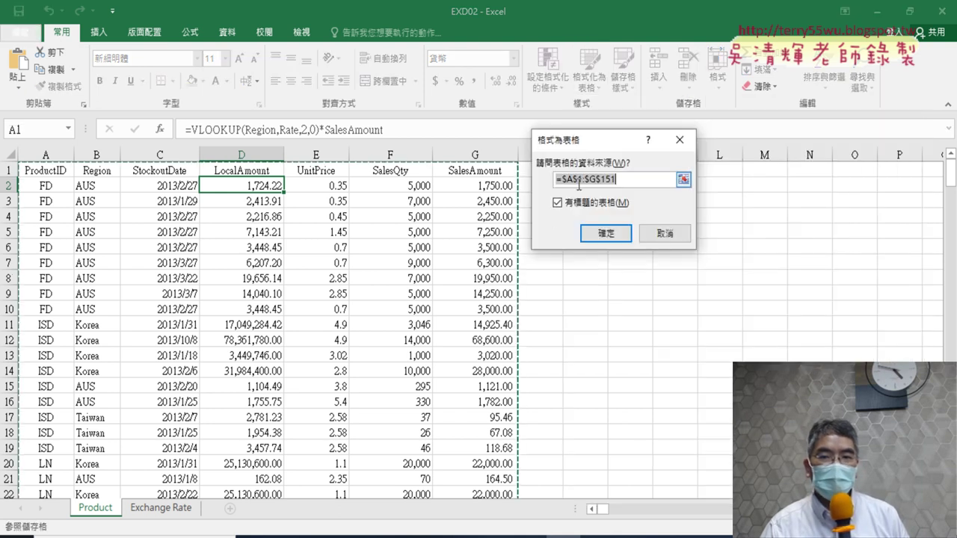
pyautogui.click(607, 234)
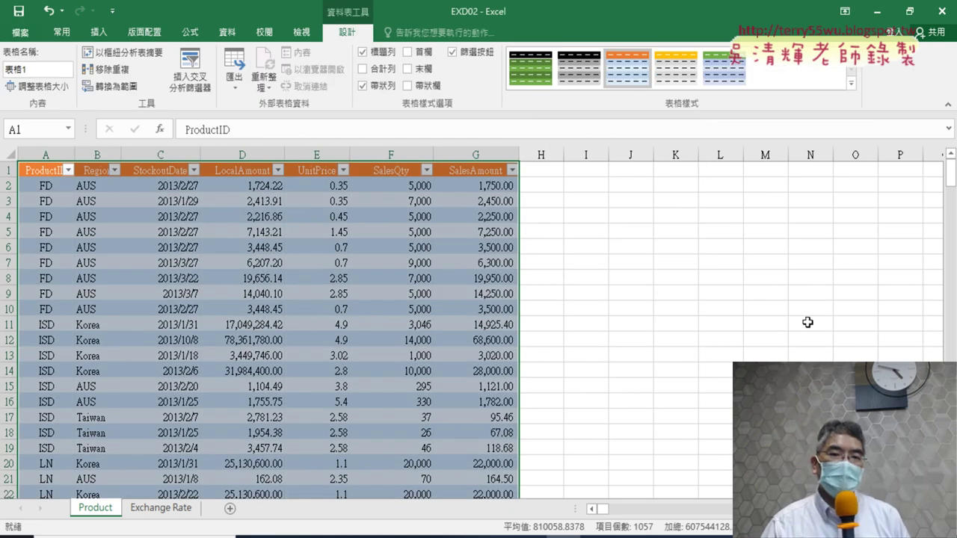
# Step: Compare against the 參考結果 sample table in the task PDF, then return to the EXD02 workbook
pyautogui.click(291, 532)
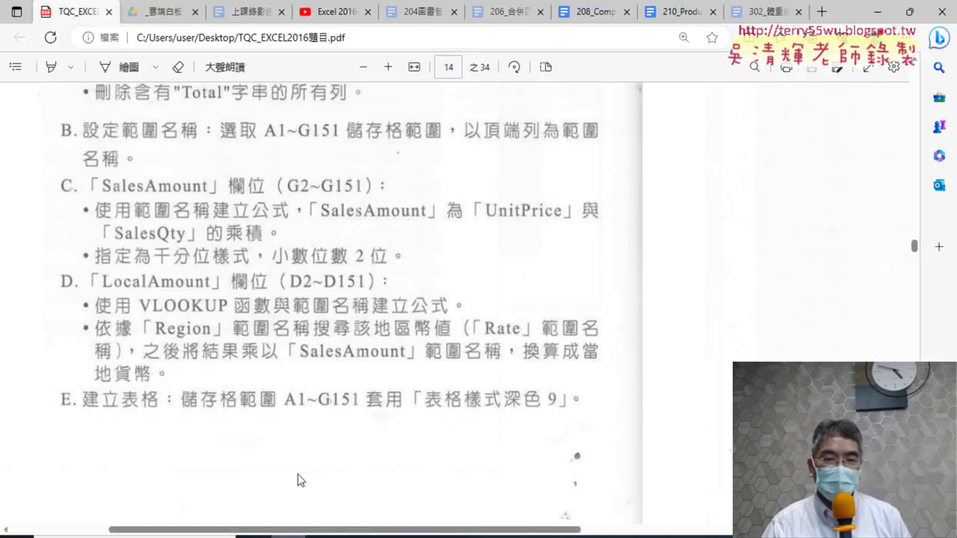
pyautogui.moveTo(517, 531); pyautogui.dragTo(766, 533)
pyautogui.scroll(-5, 631, 381)
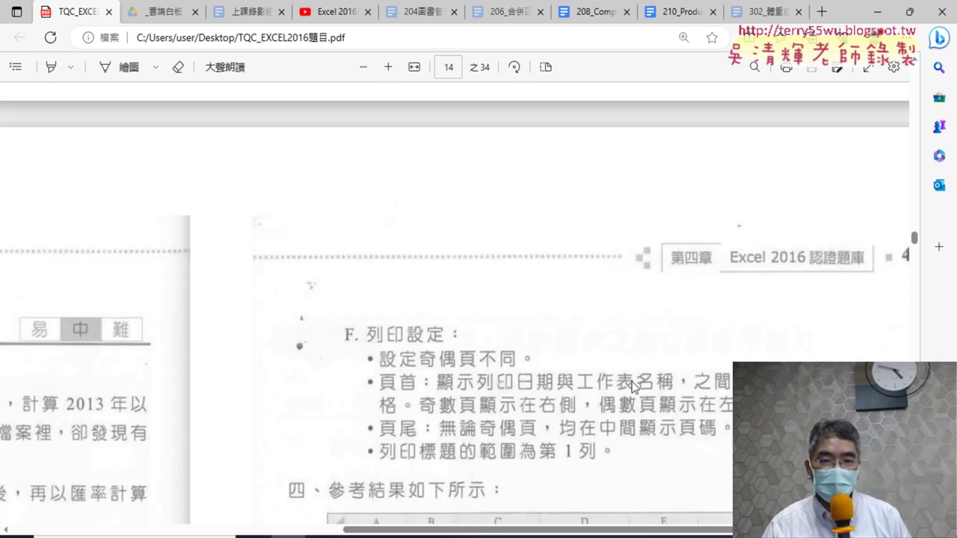
pyautogui.scroll(-2, 632, 383)
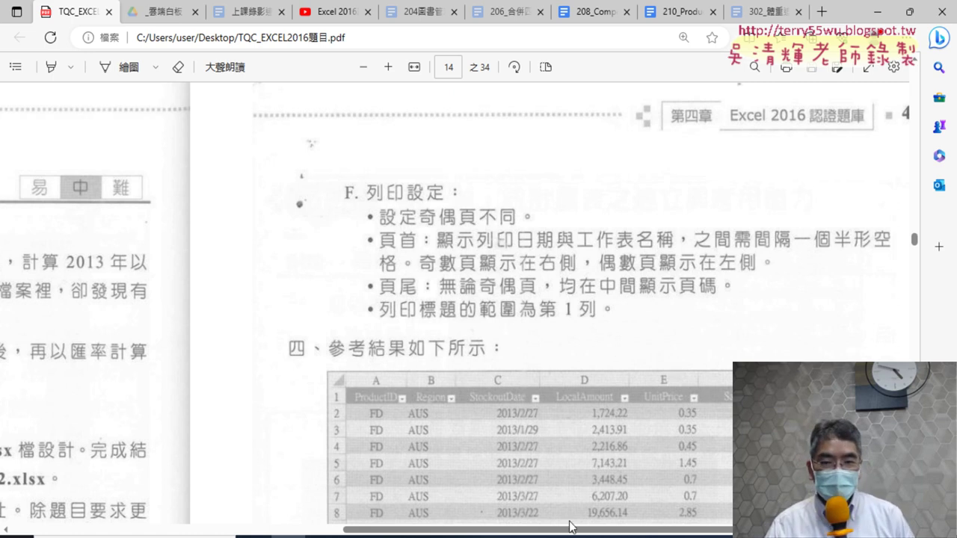
pyautogui.moveTo(570, 527); pyautogui.dragTo(398, 469)
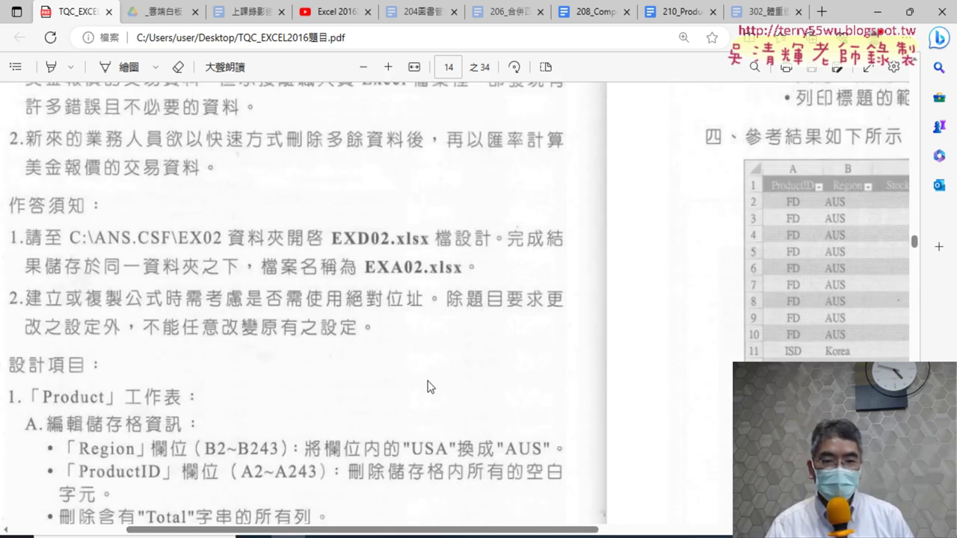
pyautogui.click(564, 536)
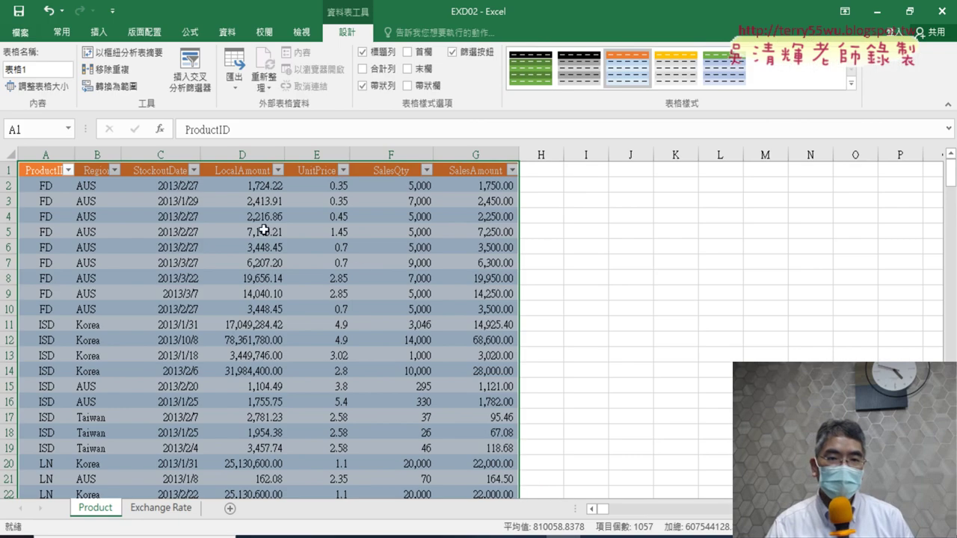
# Step: Show D2's VLOOKUP Function Arguments: Region, Rate, 2 and 0, giving 1,724.22
pyautogui.click(254, 185)
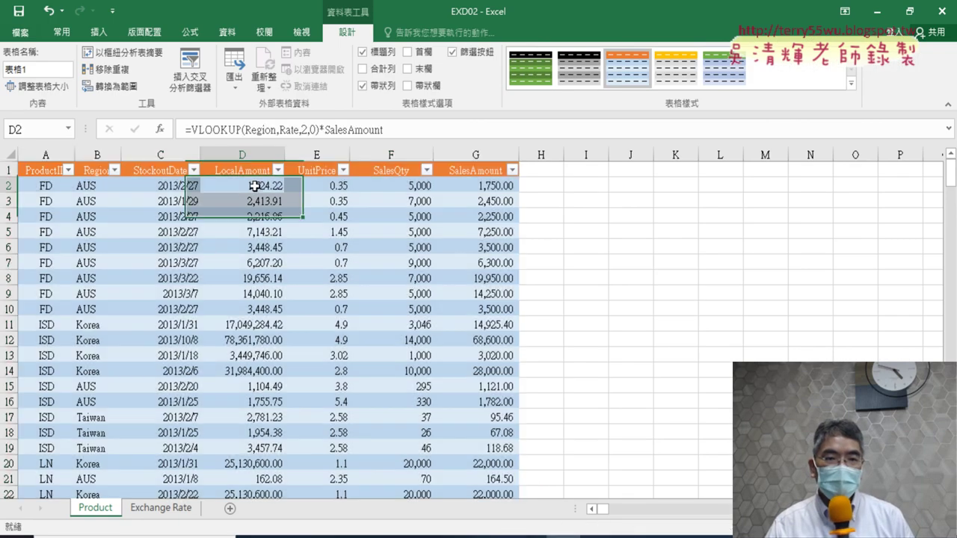
pyautogui.click(207, 130)
pyautogui.click(163, 129)
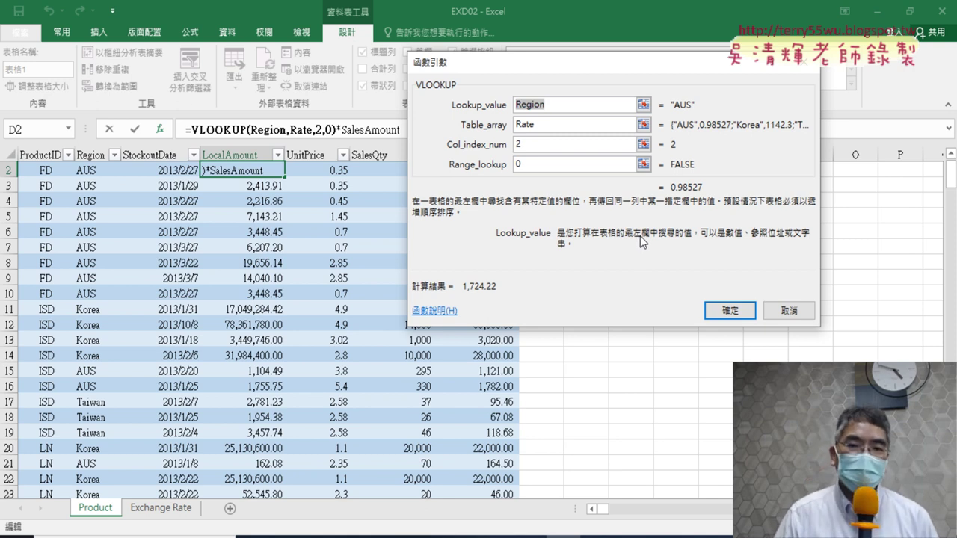
pyautogui.press('End')
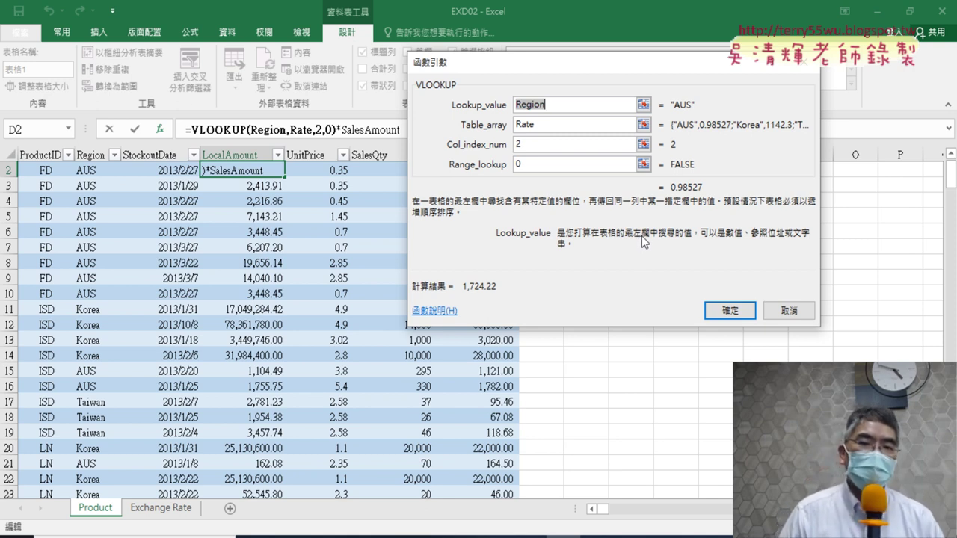